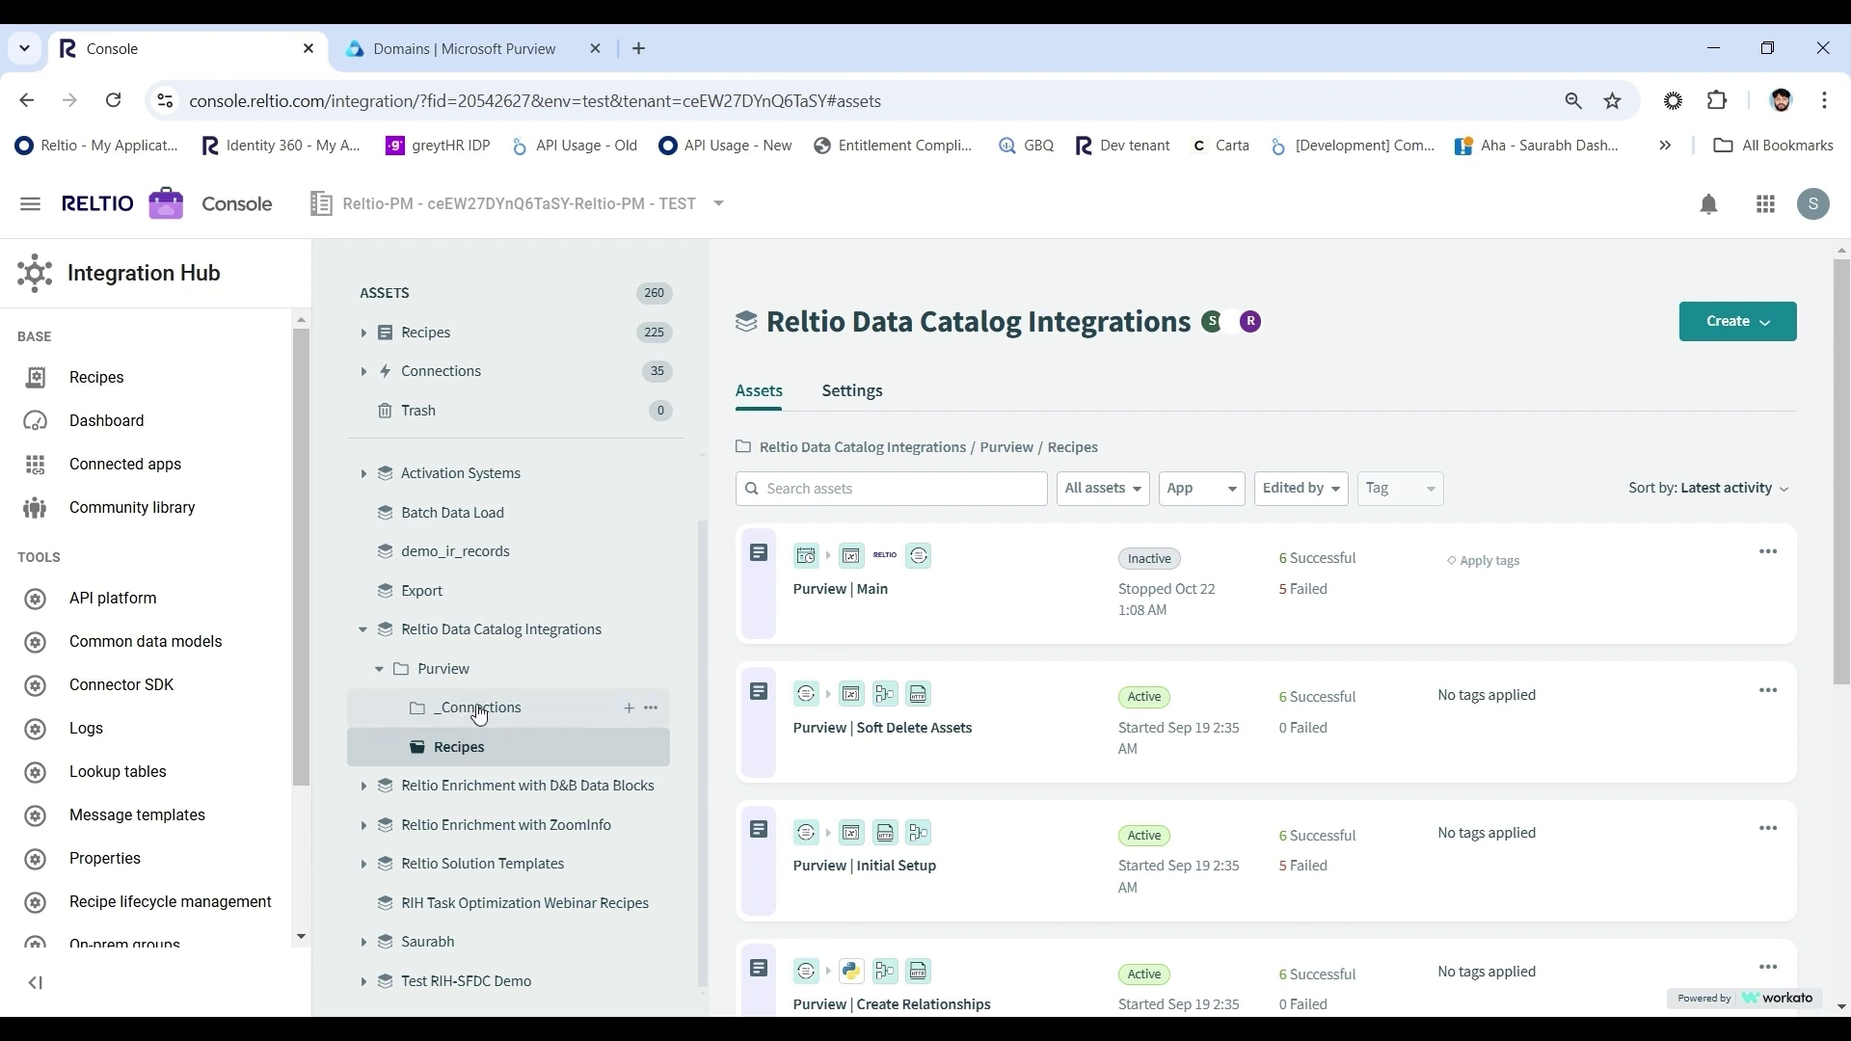
- Open the Purview folder in the Reltio Data Catalog Integrations project of Integration Hub
left_click(474, 707)
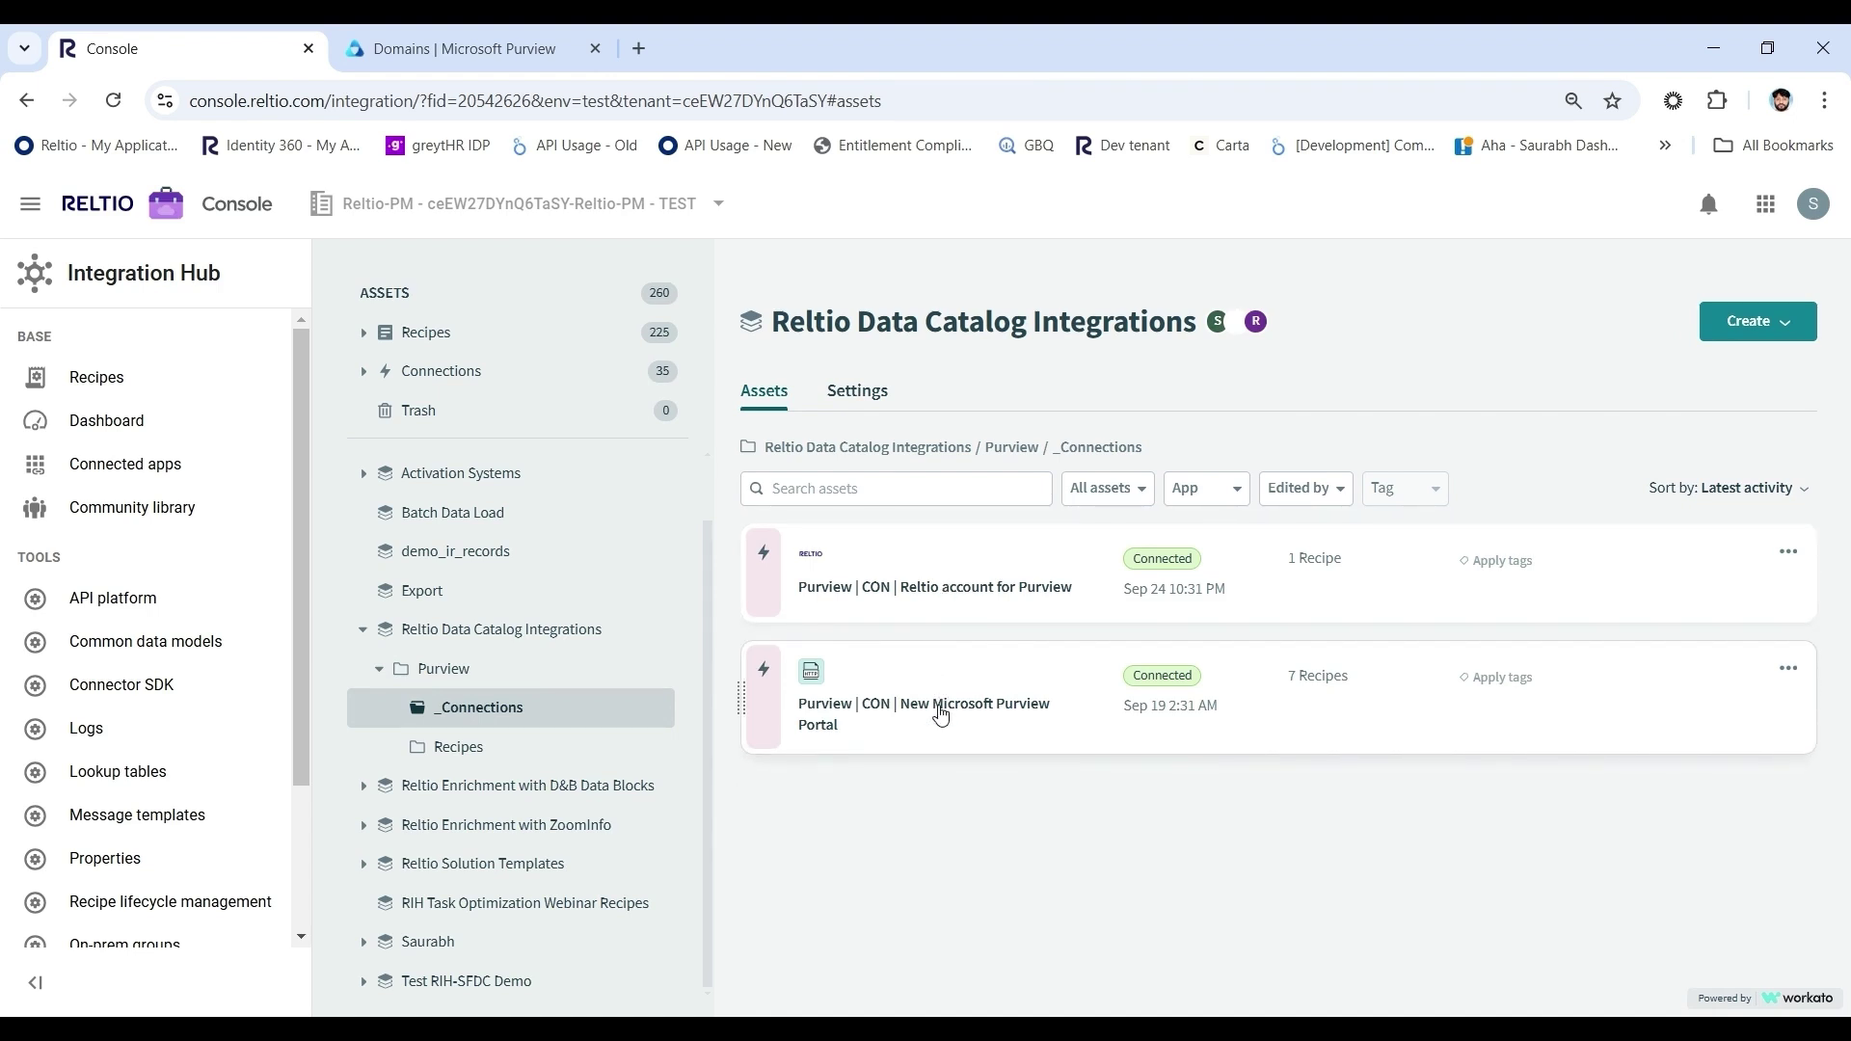
- Browse the Purview recipe cards, then switch to the Microsoft Purview browser tab
left_click(479, 749)
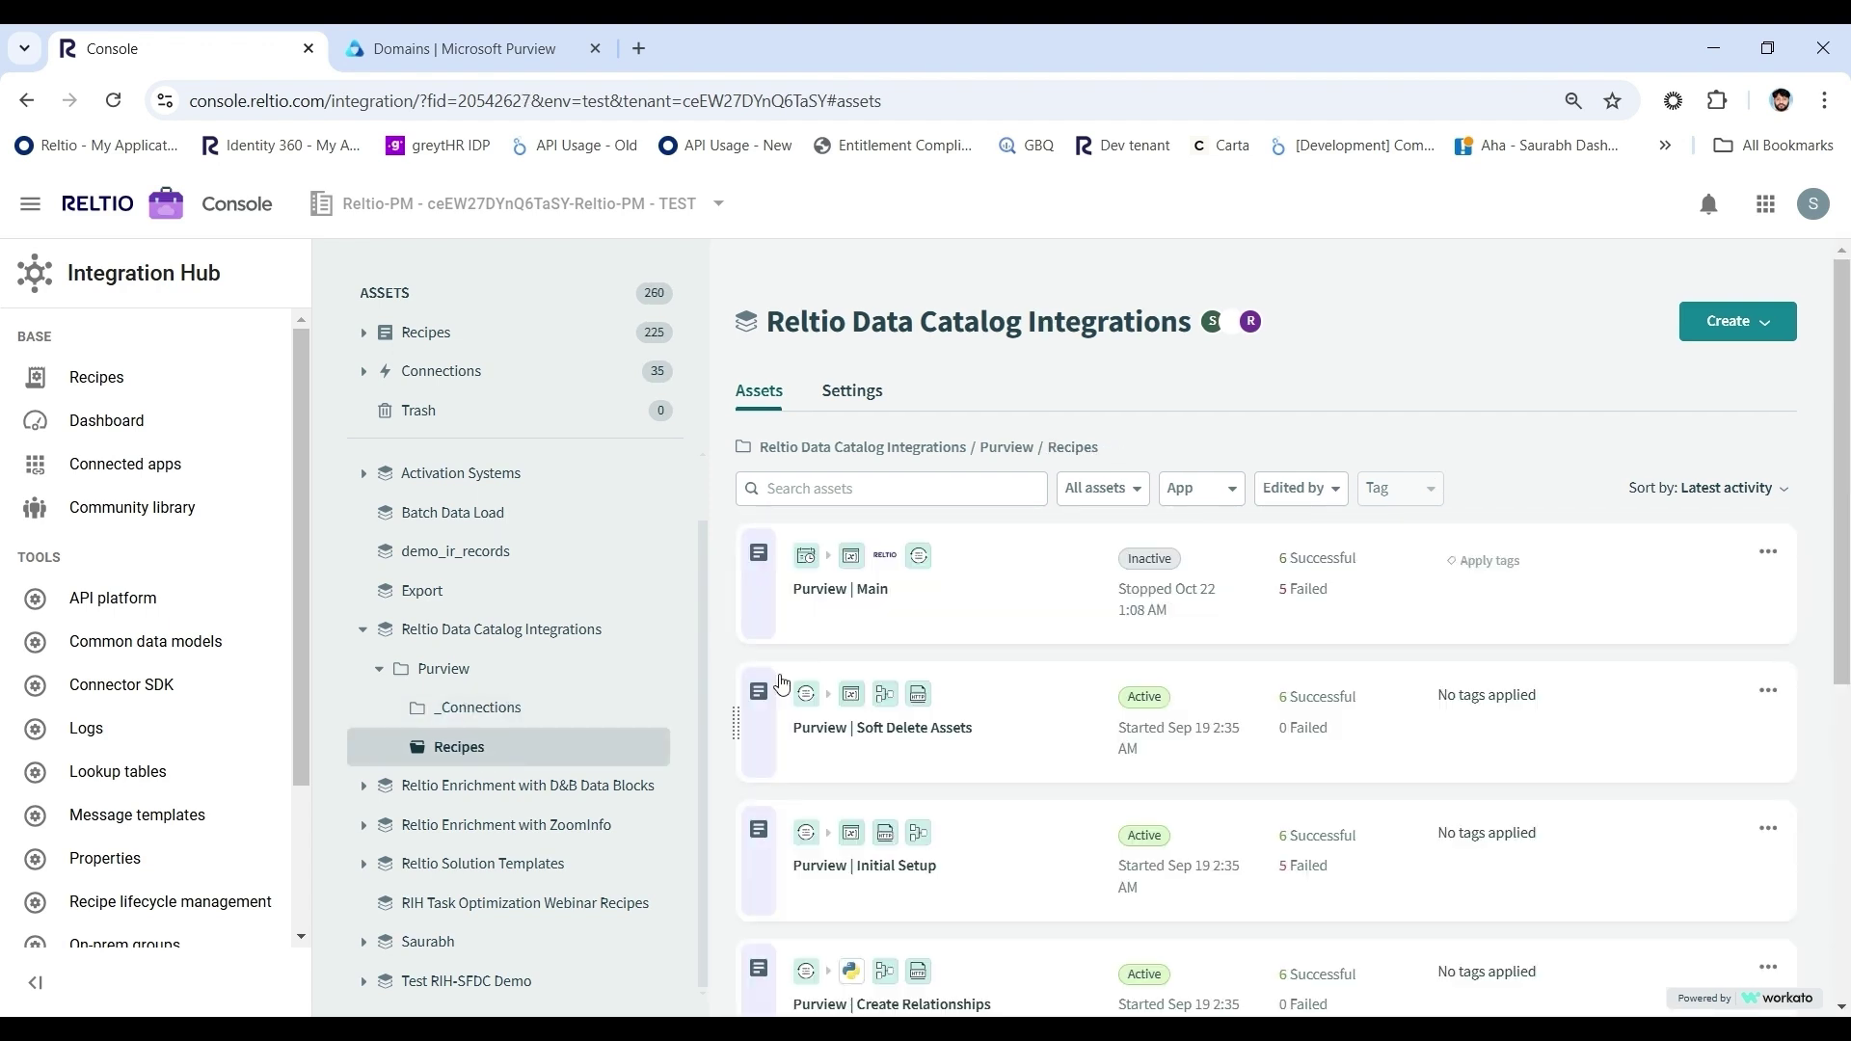
scroll(984, 748, "down", 6)
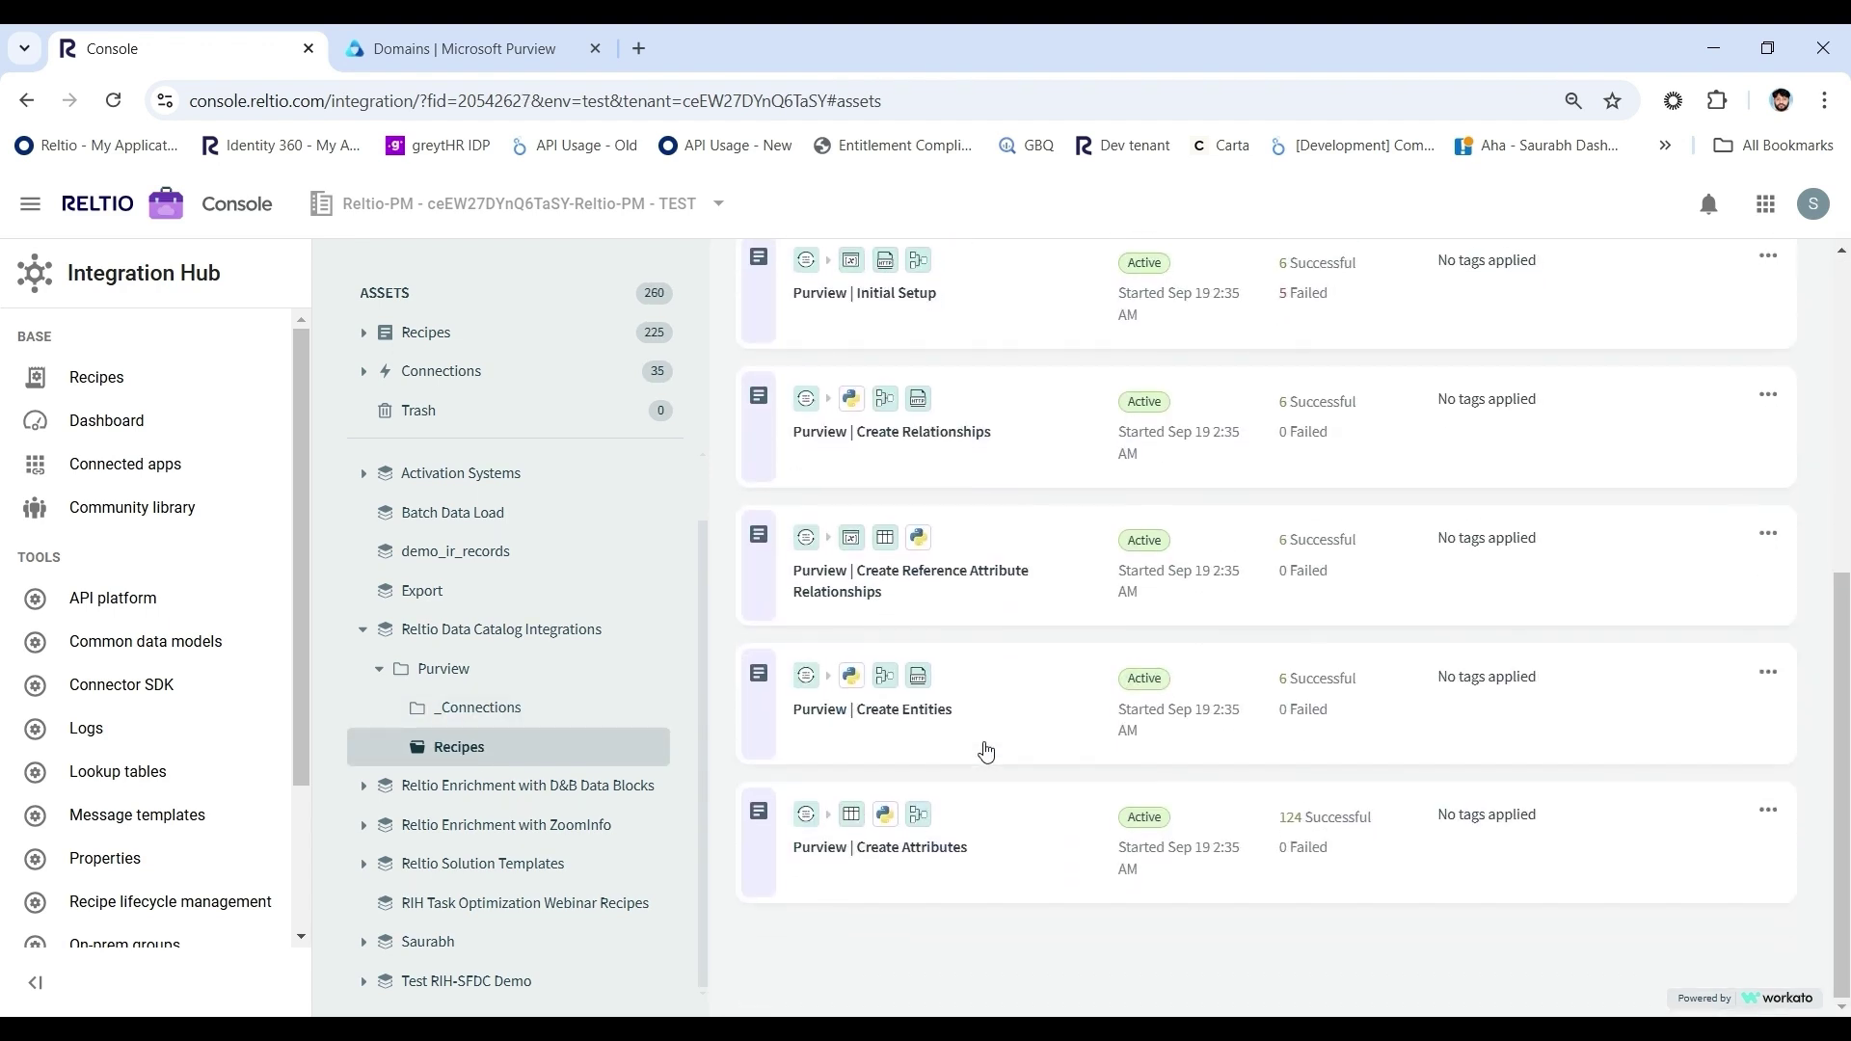
scroll(985, 748, "up", 6)
key("ctrl+Tab")
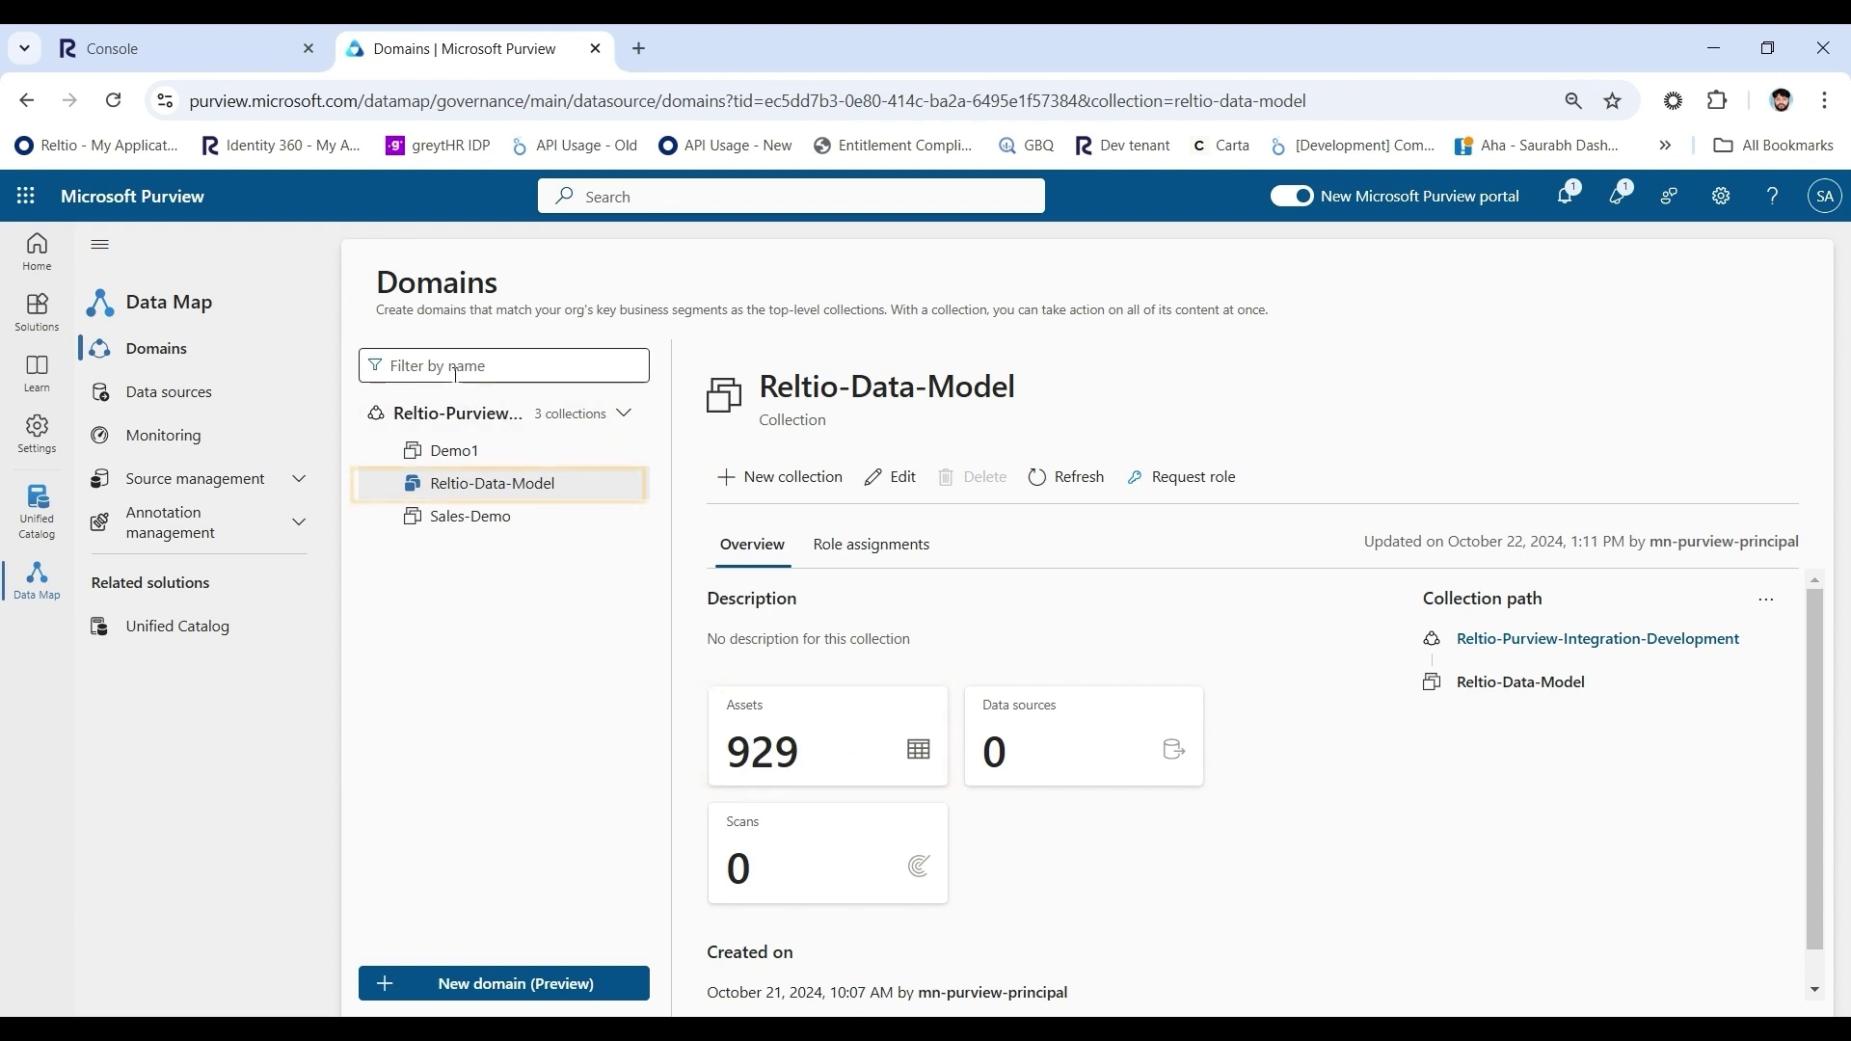
- List the Reltio-Data-Model collection's 929 assets and open the Reltio Tenant asset
mouse_move(519, 482)
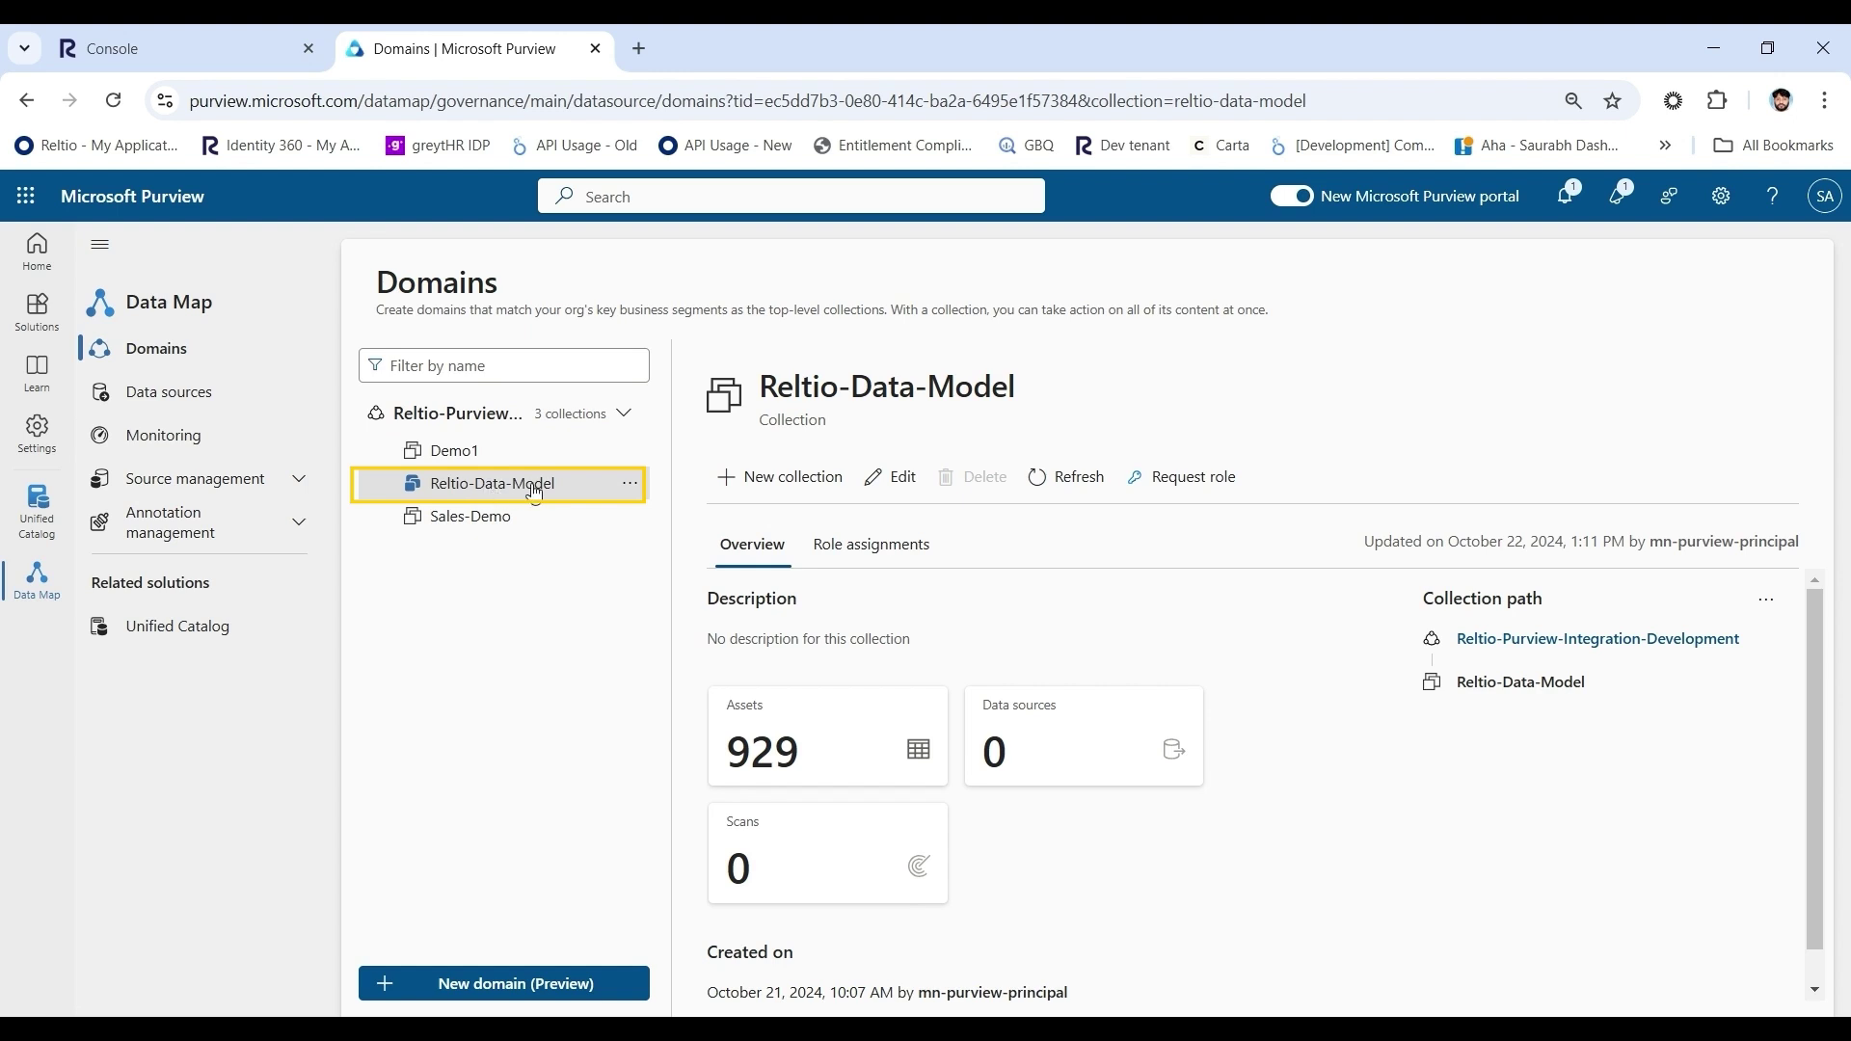
left_click(849, 763)
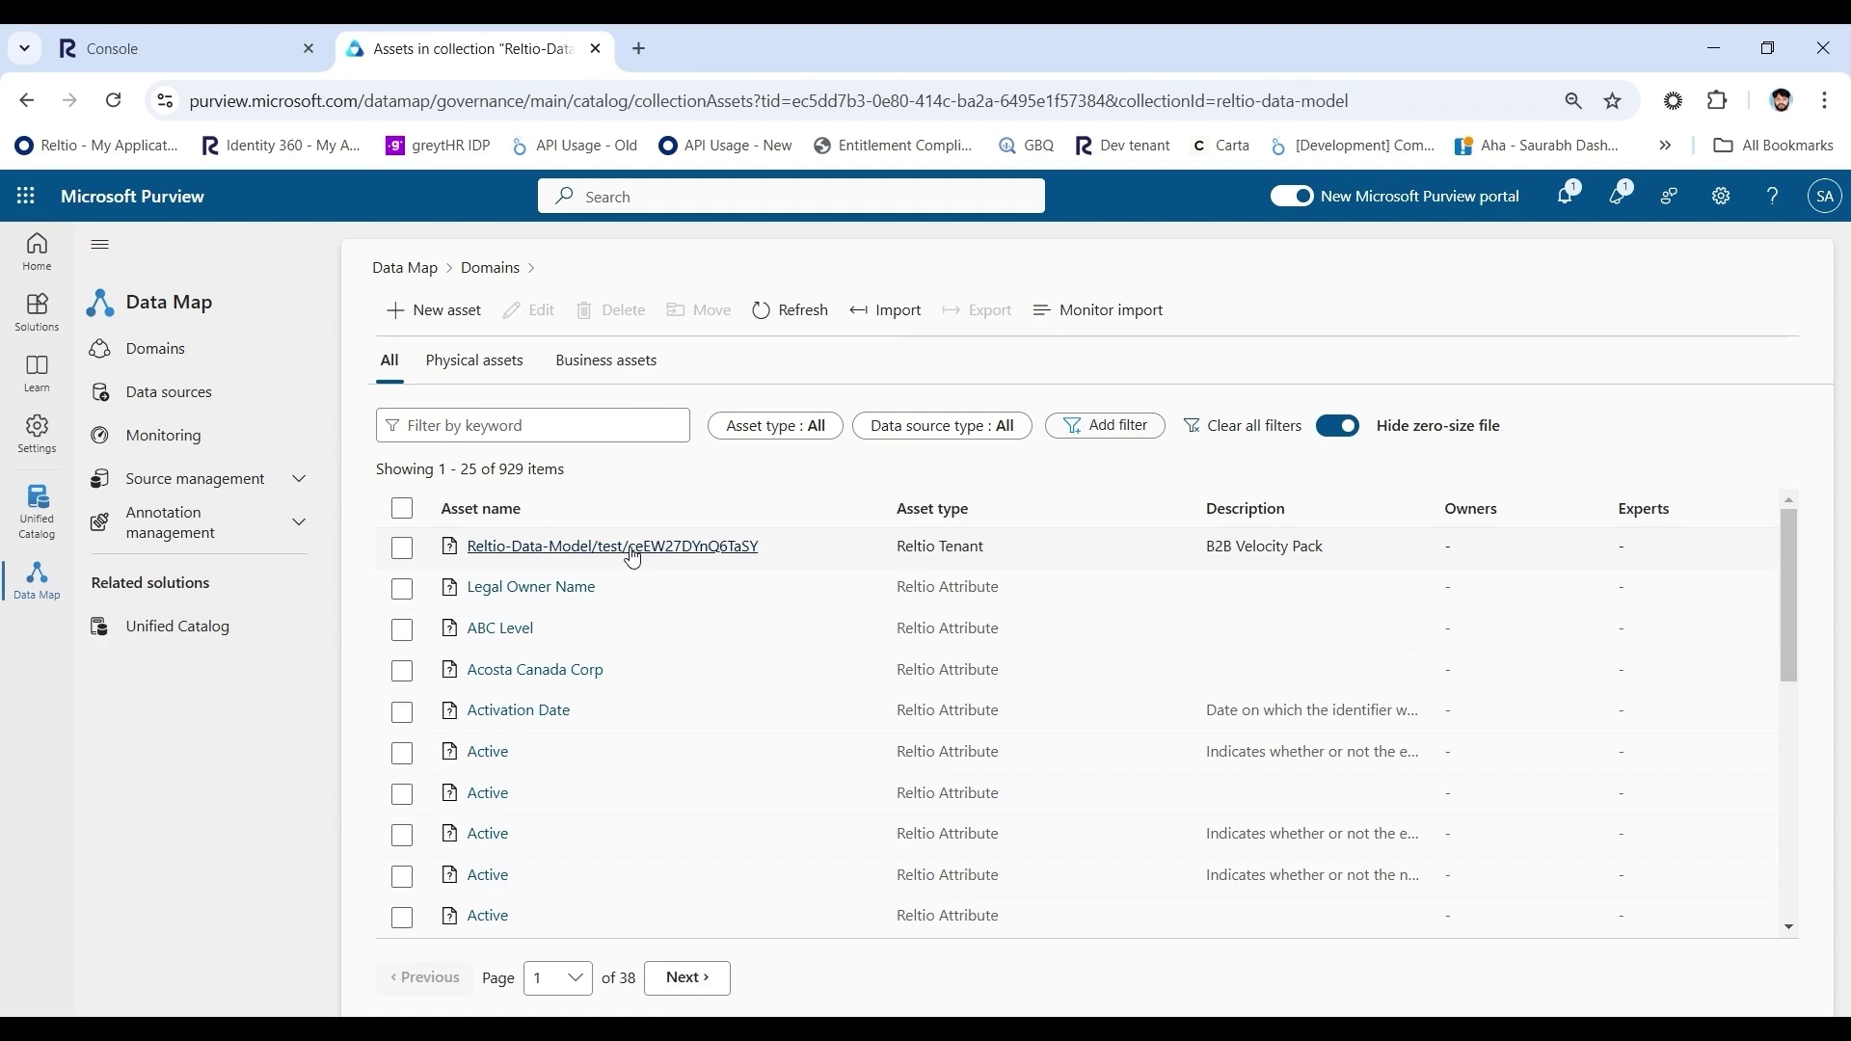
left_click(633, 547)
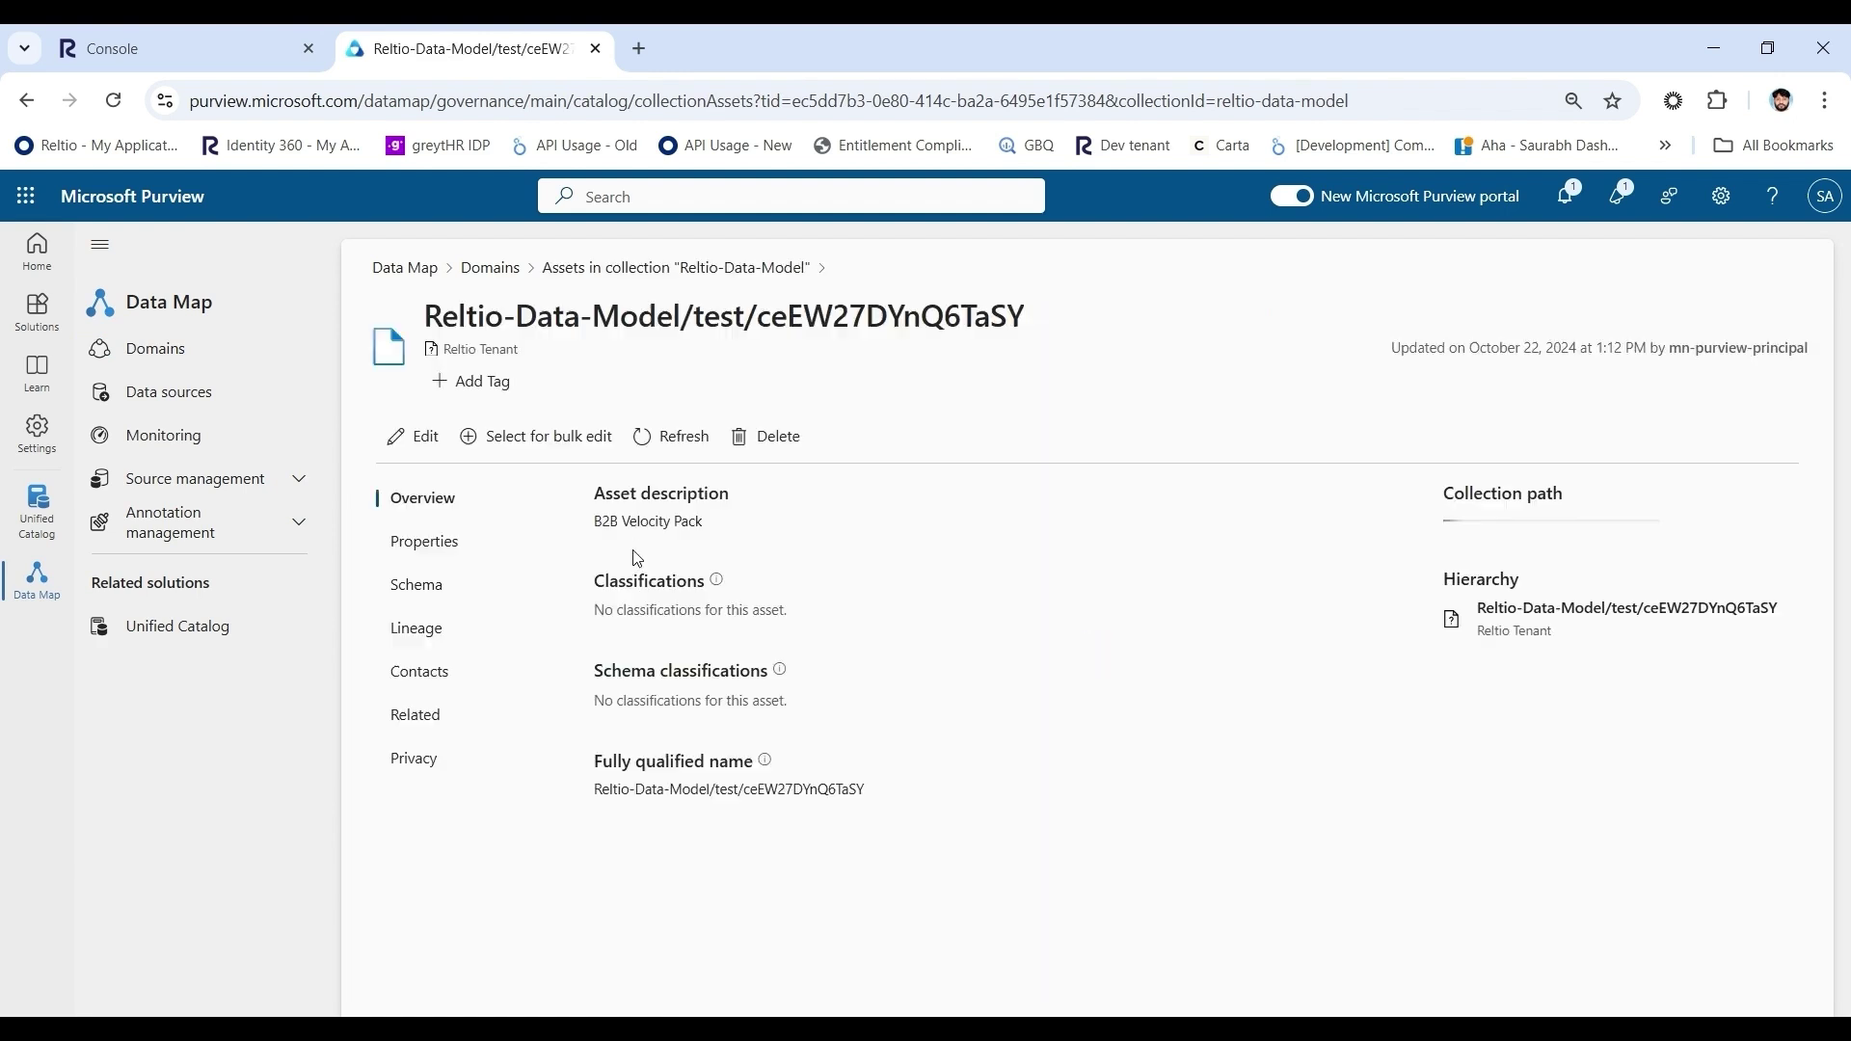
- Review the Reltio Tenant's properties and schema, then display its related-assets graph
left_click(450, 553)
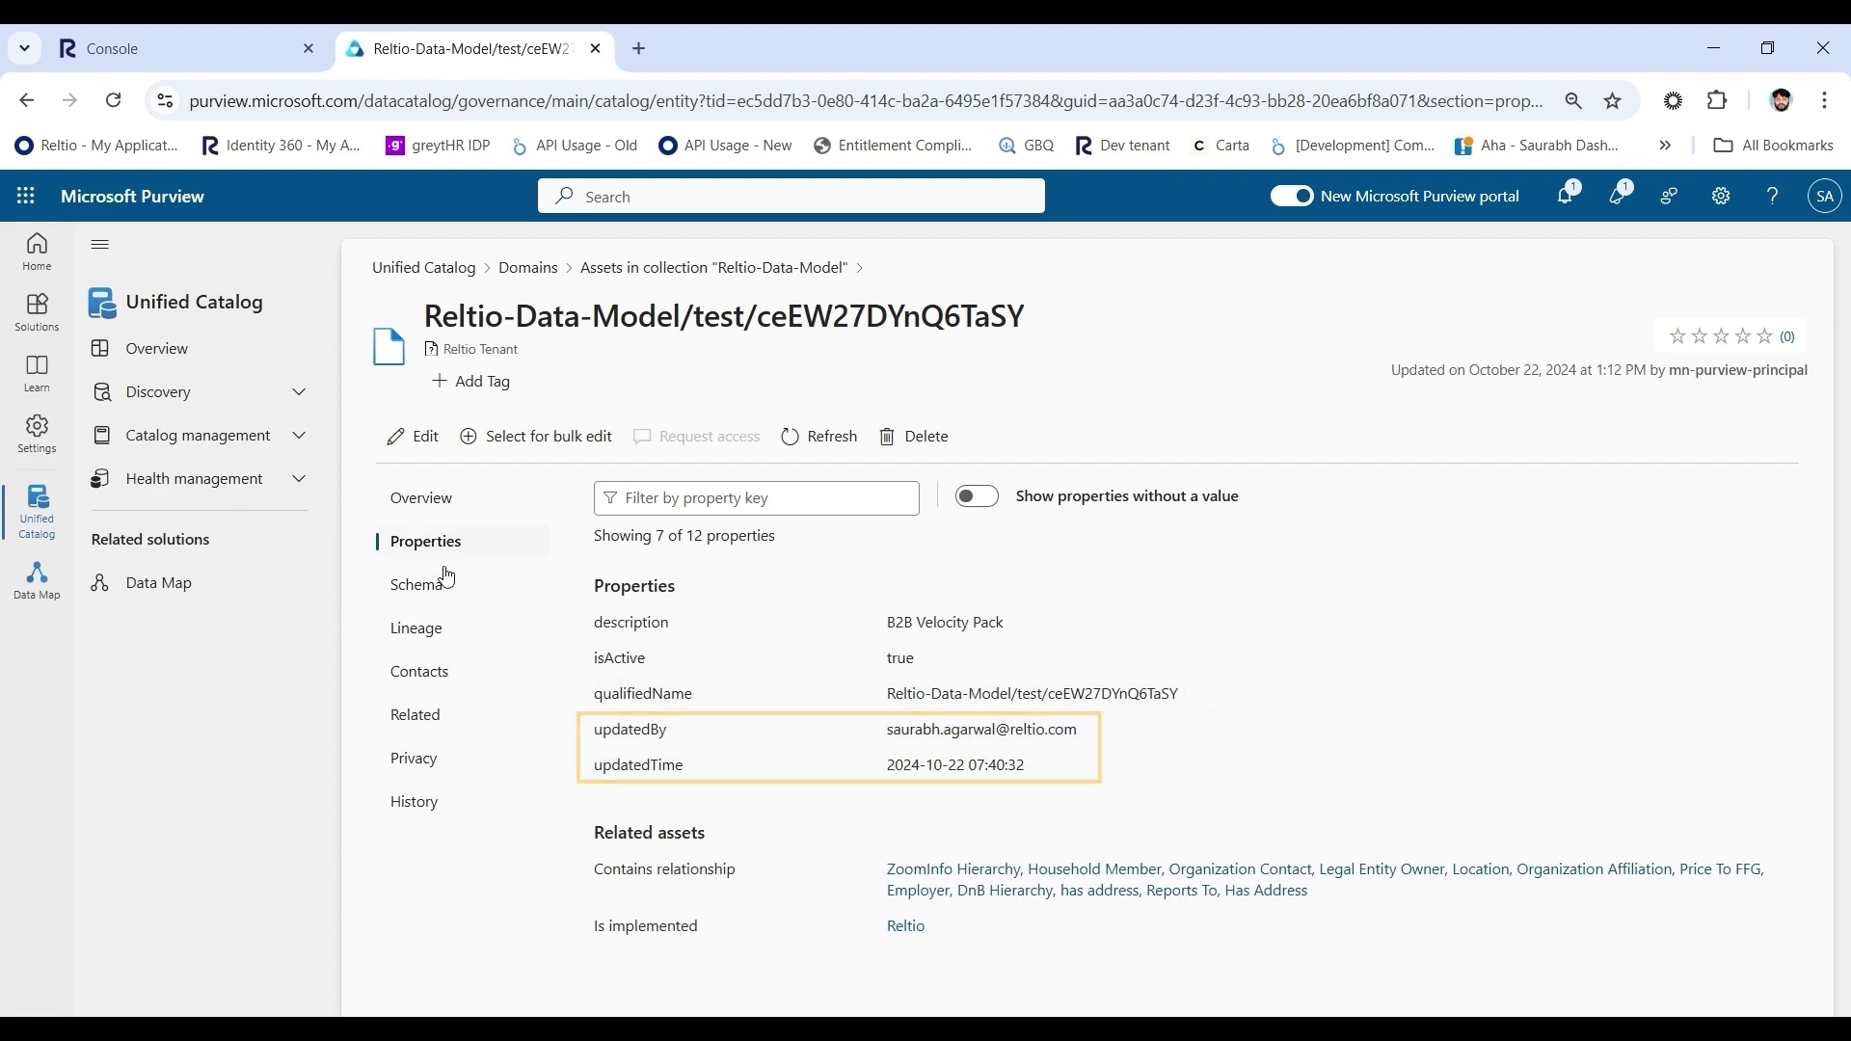
left_click(419, 585)
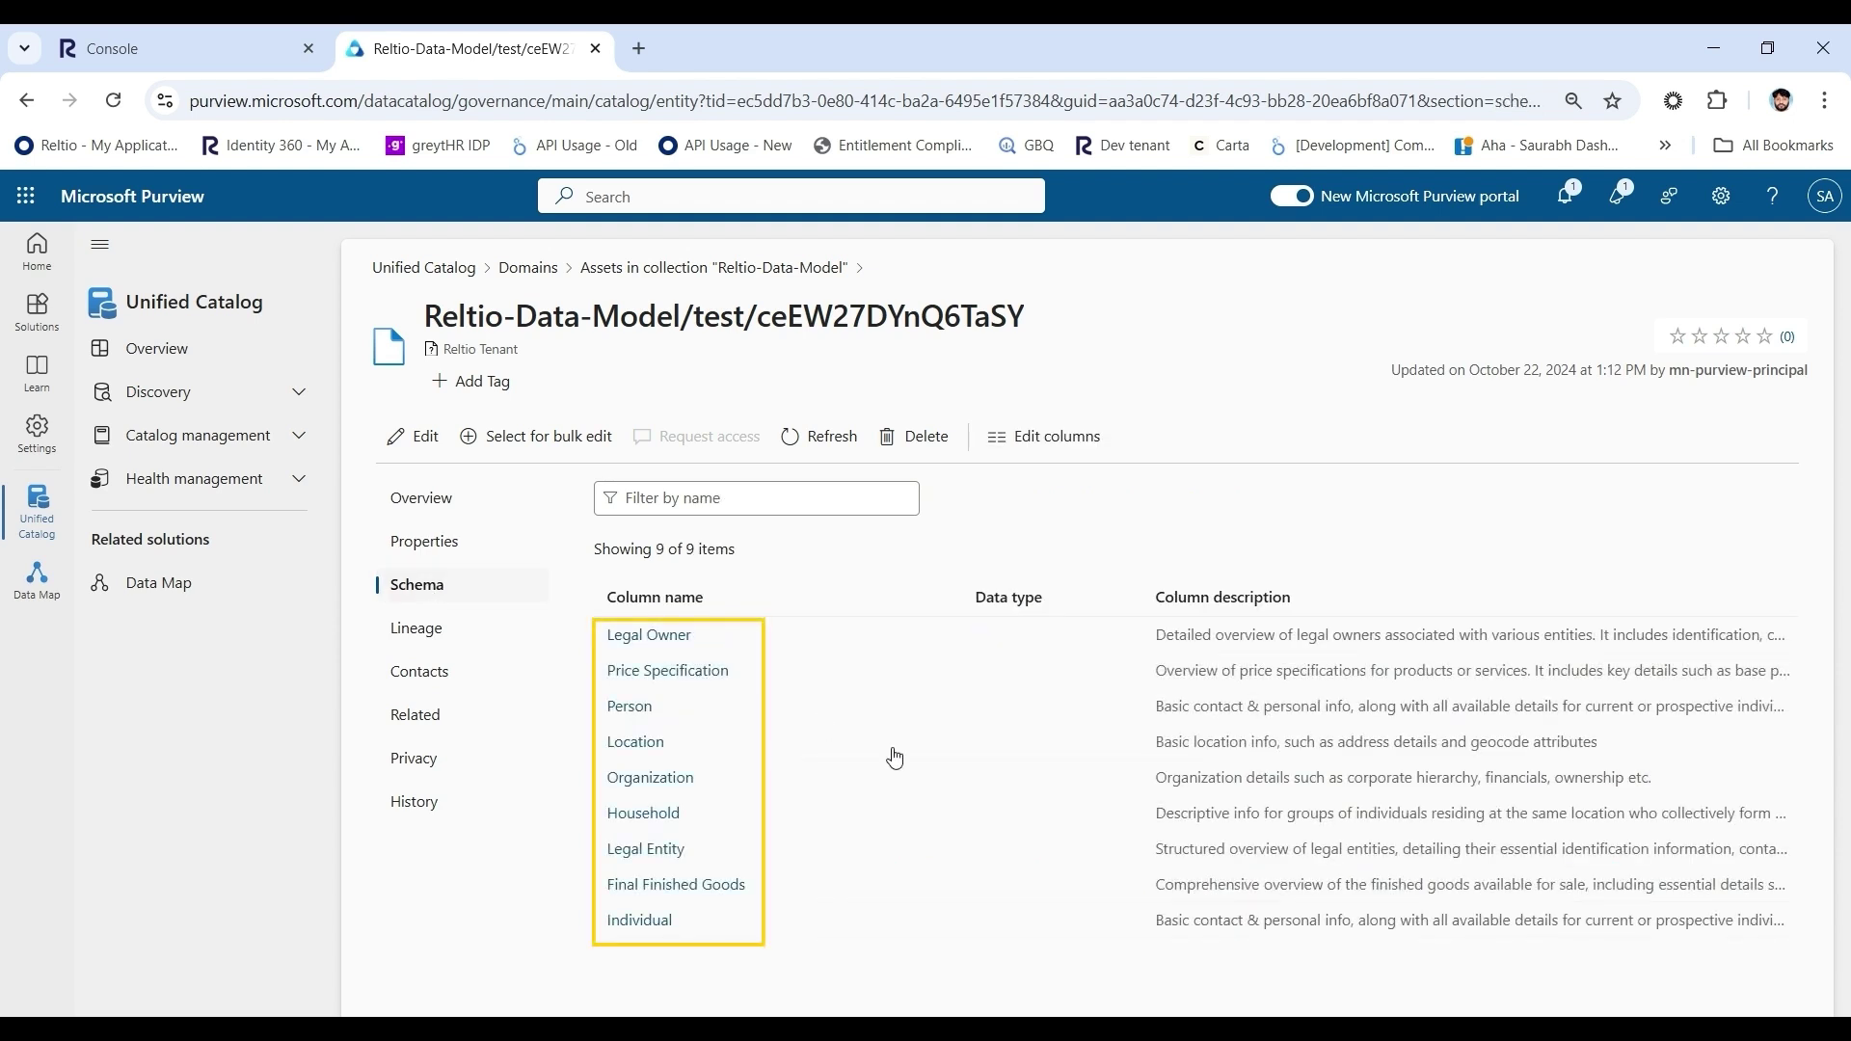
left_click(505, 730)
left_click(422, 718)
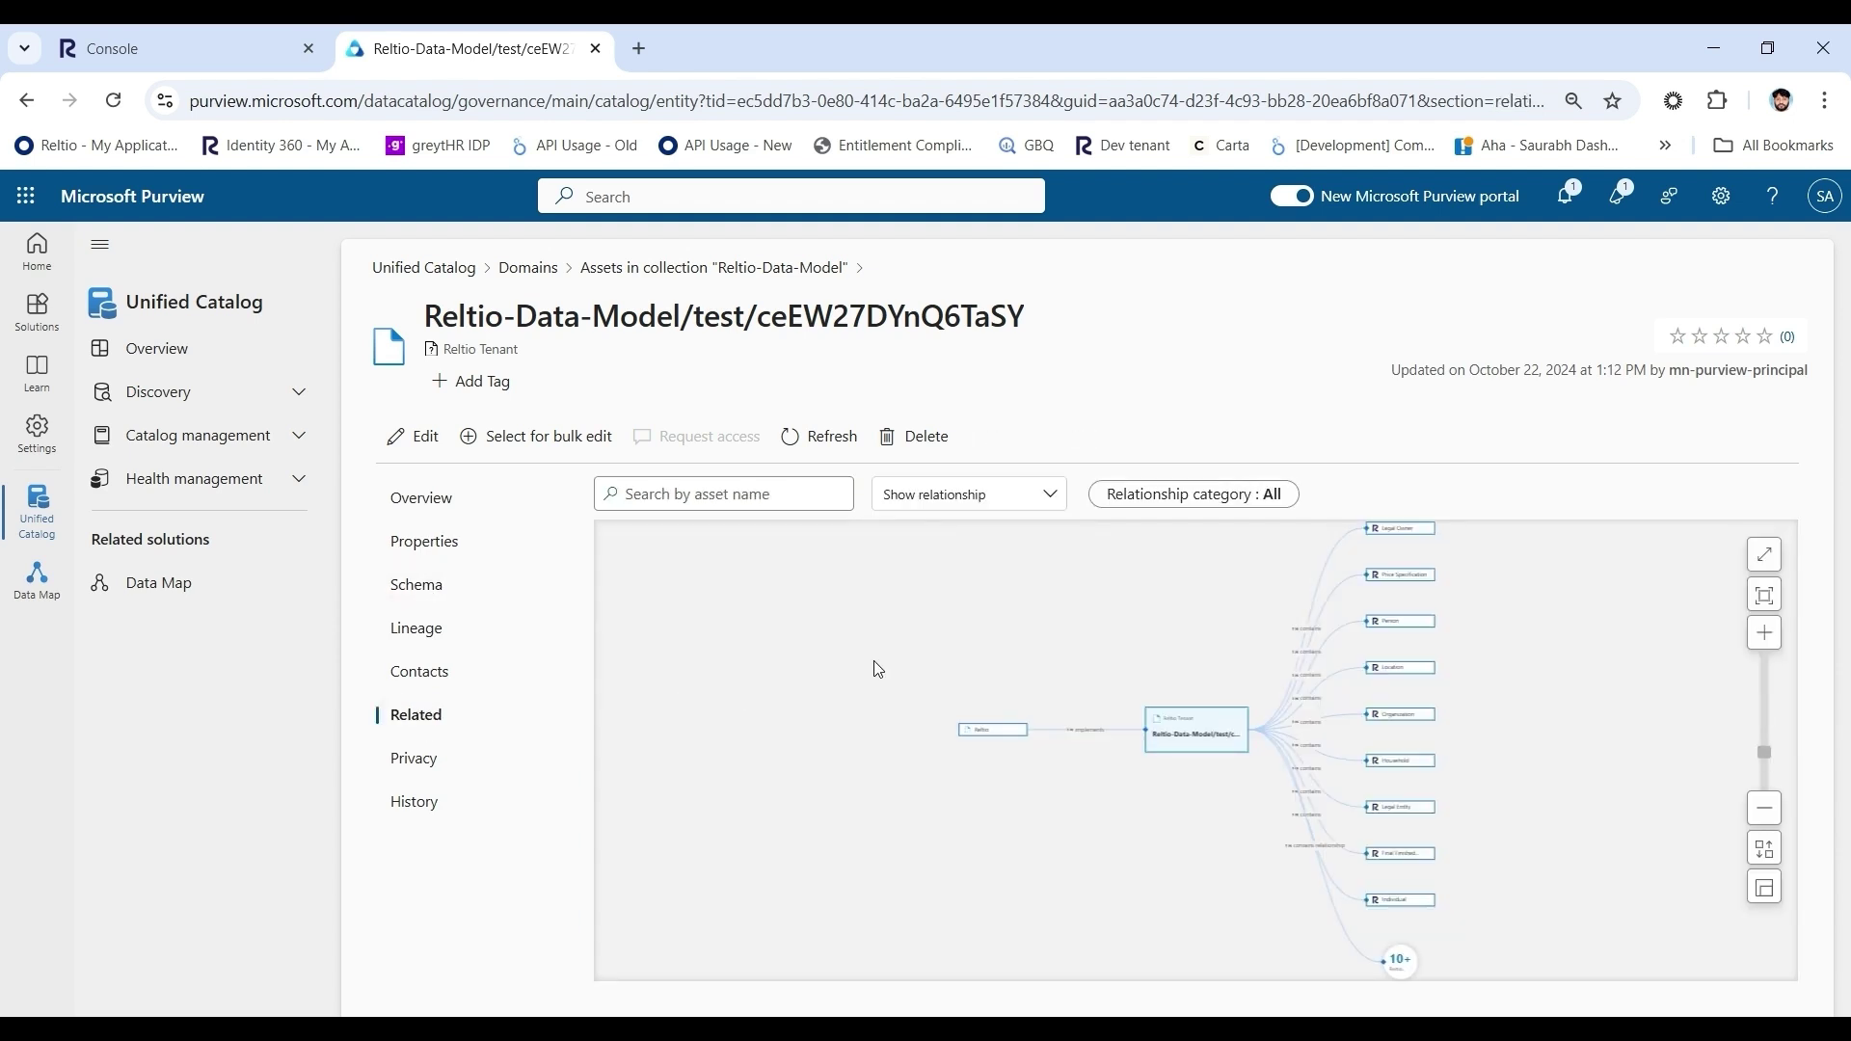
- Expand the graph's 10+ node and open the related Individual entity asset
scroll(939, 658, "up", 2)
left_click_drag(939, 657, 590, 566)
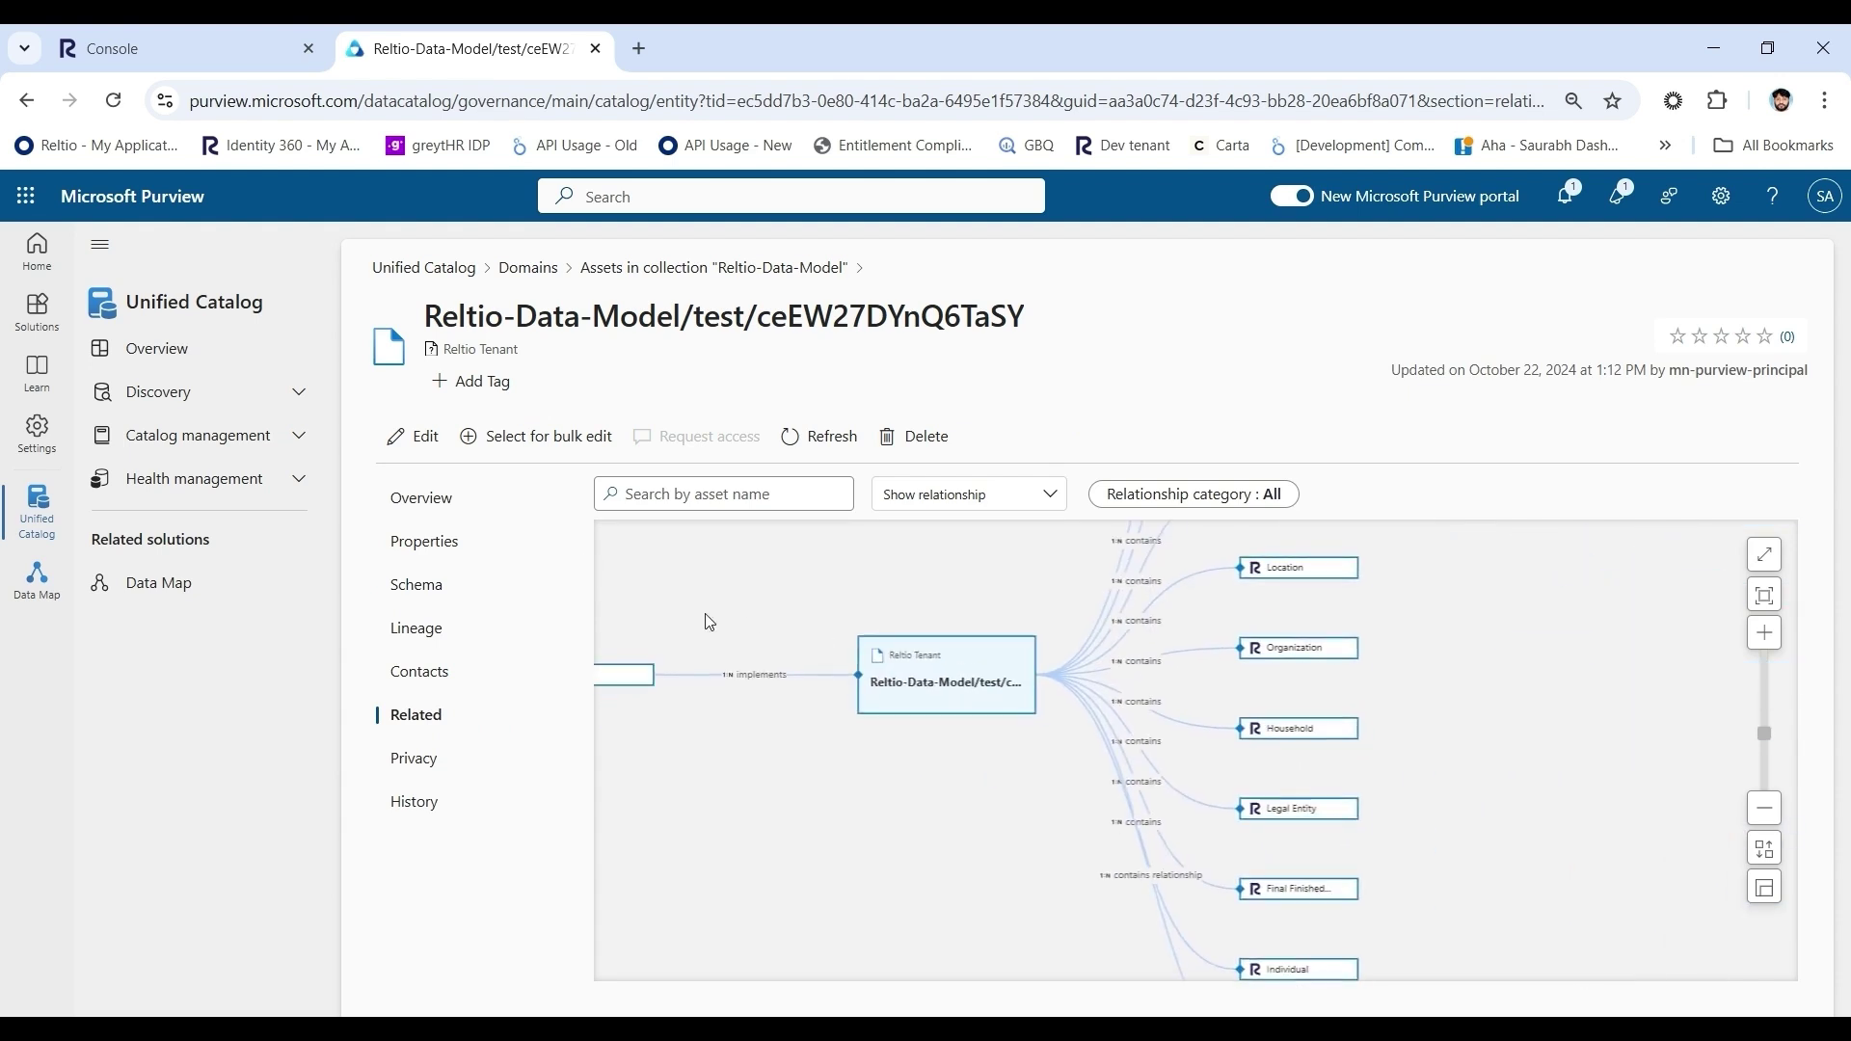
left_click_drag(879, 803, 824, 578)
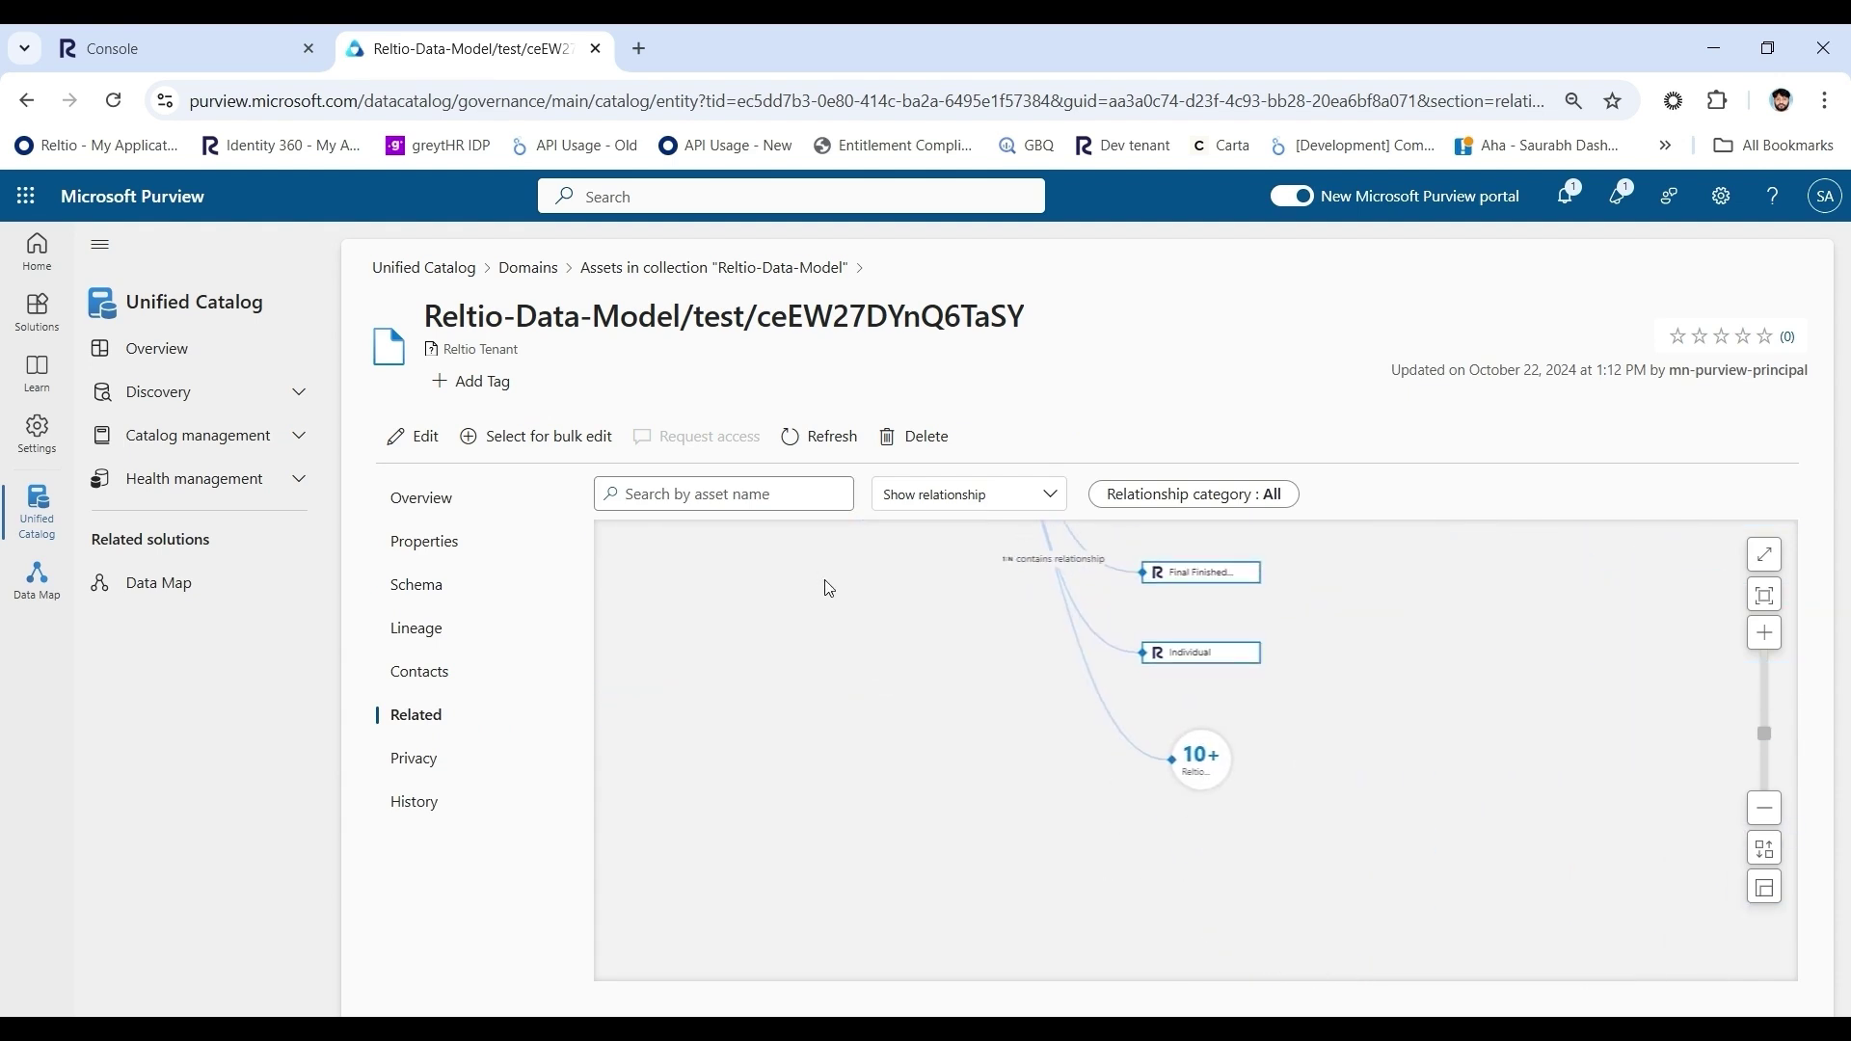
scroll(827, 588, "up", 1)
left_click(1366, 848)
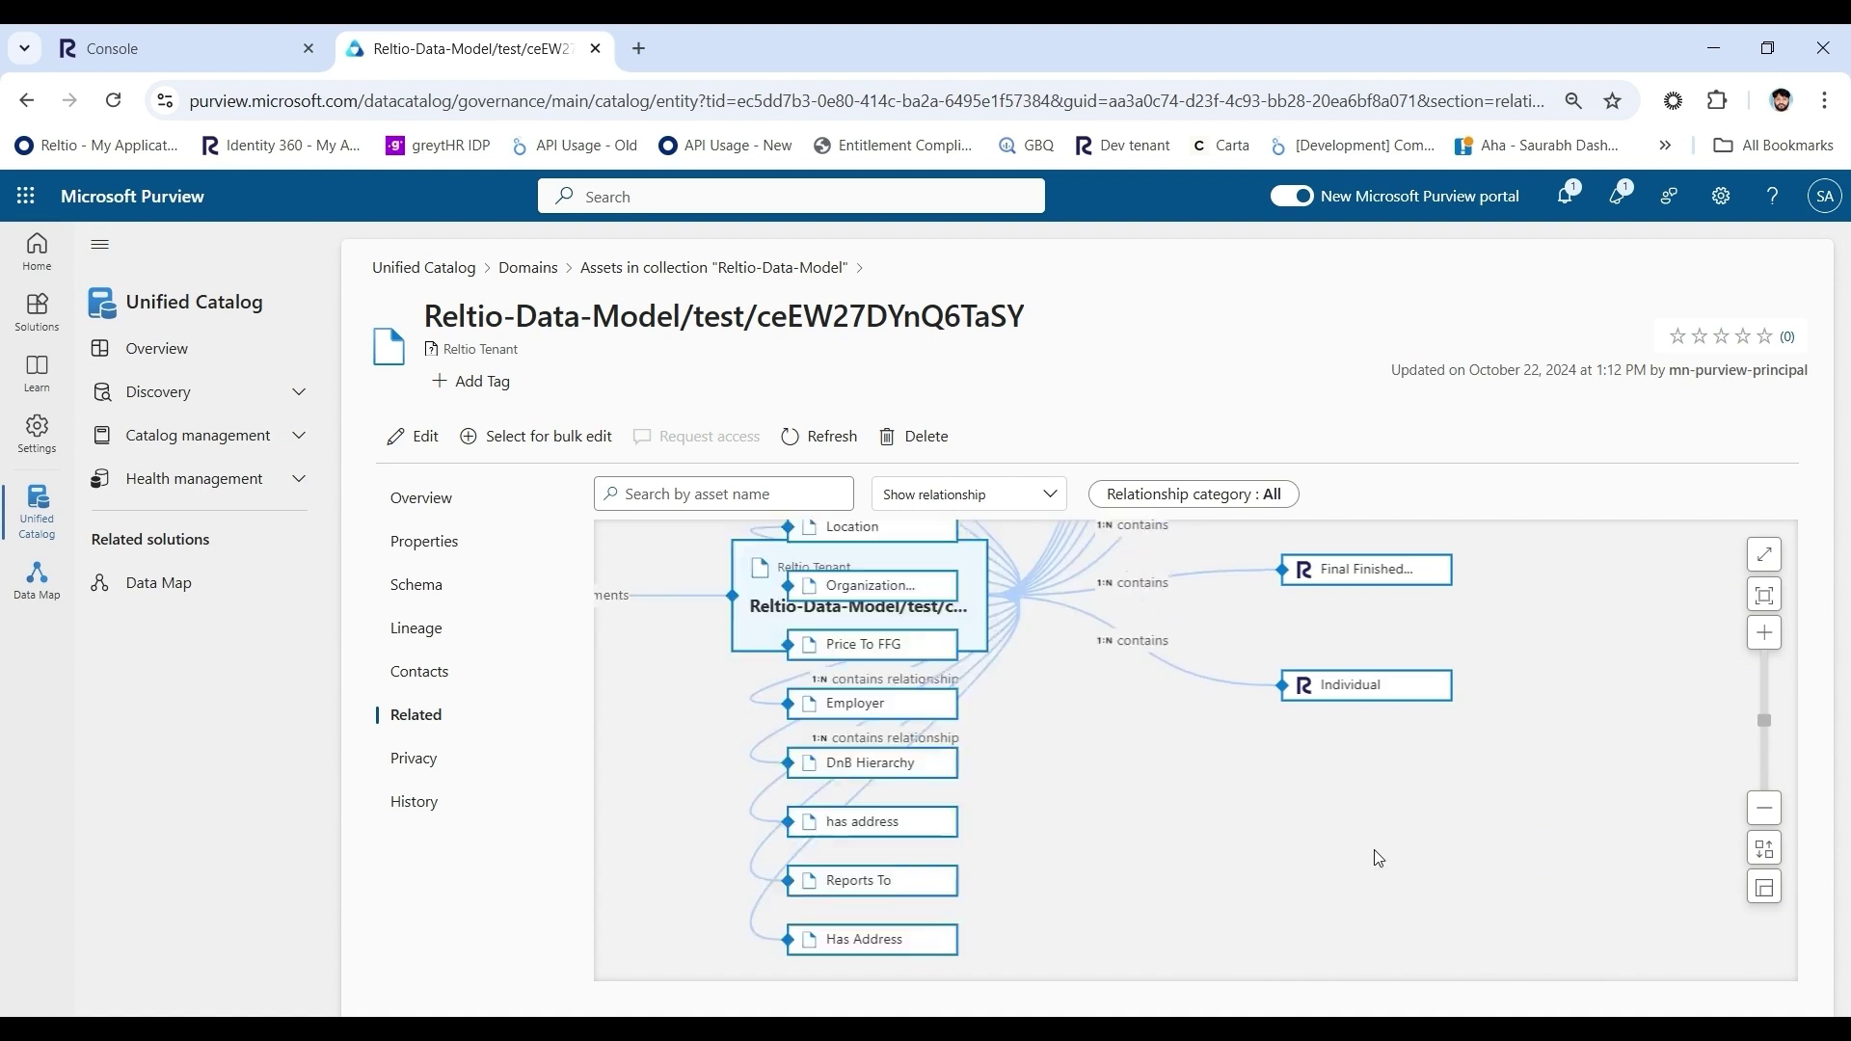
left_click_drag(1498, 644, 1482, 592)
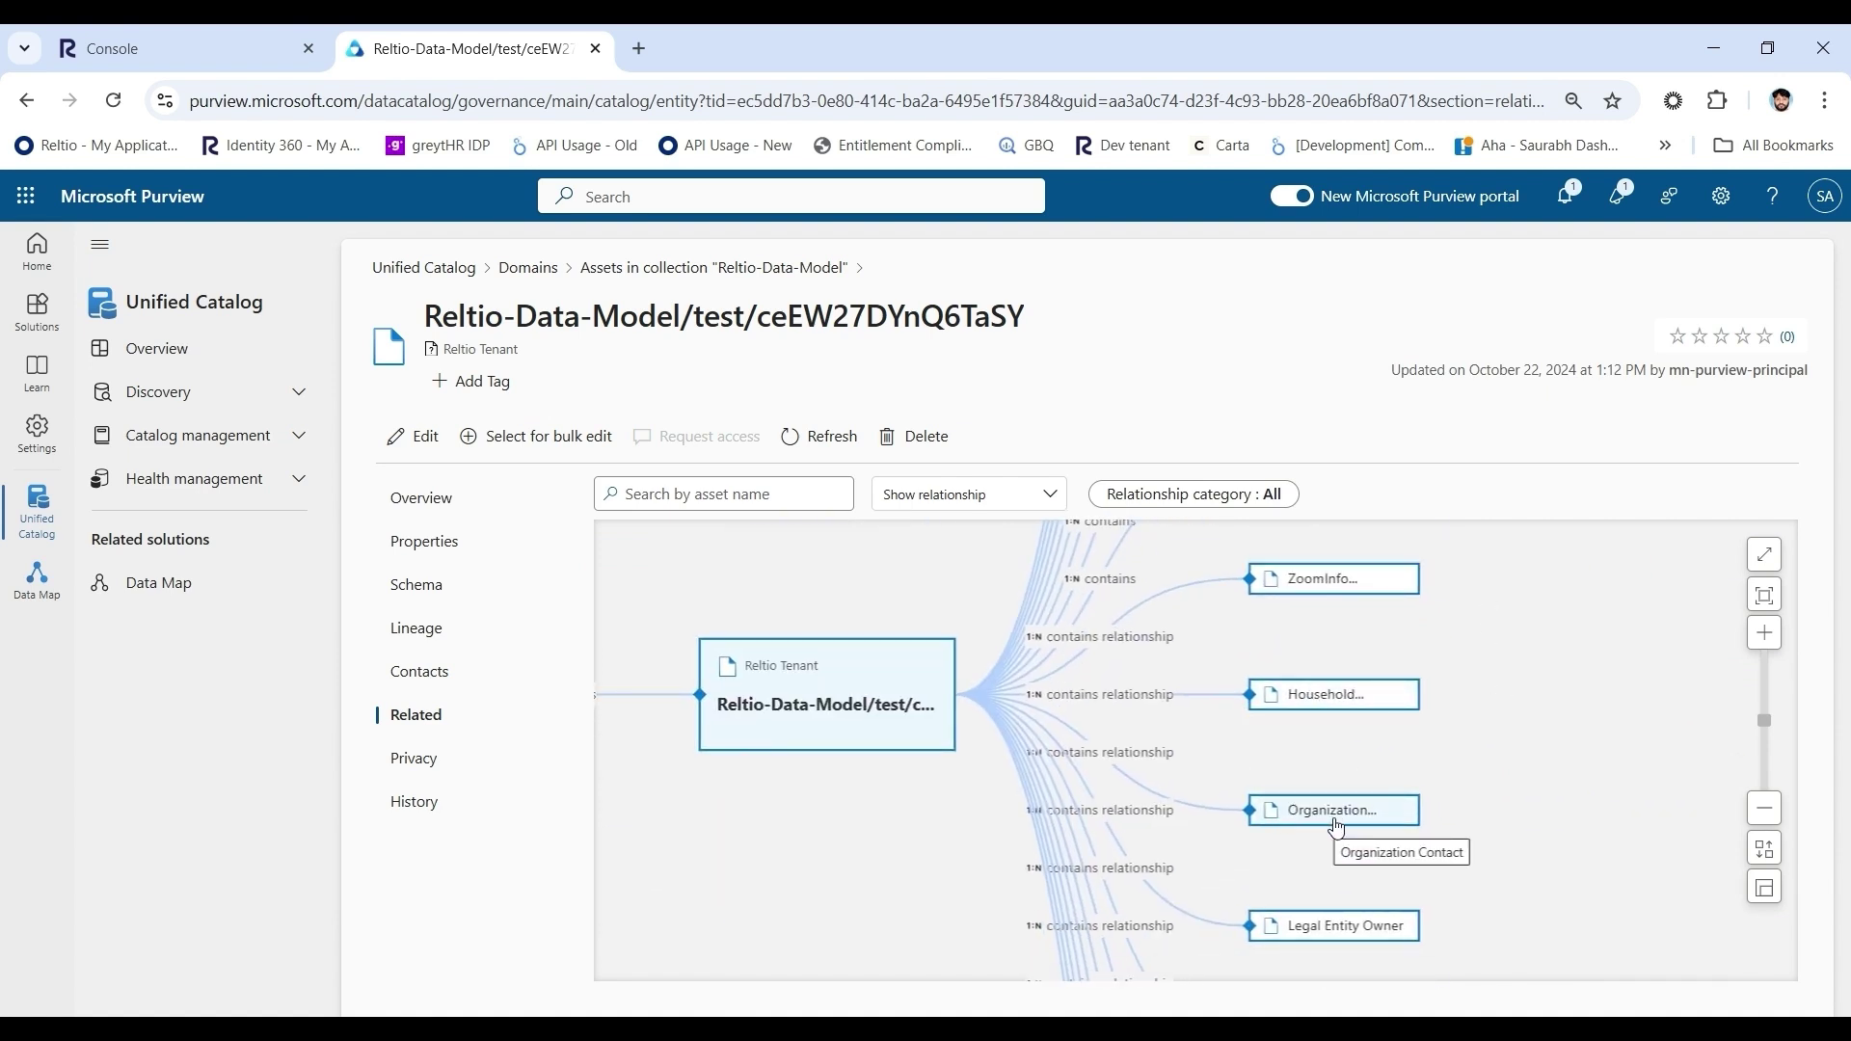
scroll(1549, 846, "up", 5)
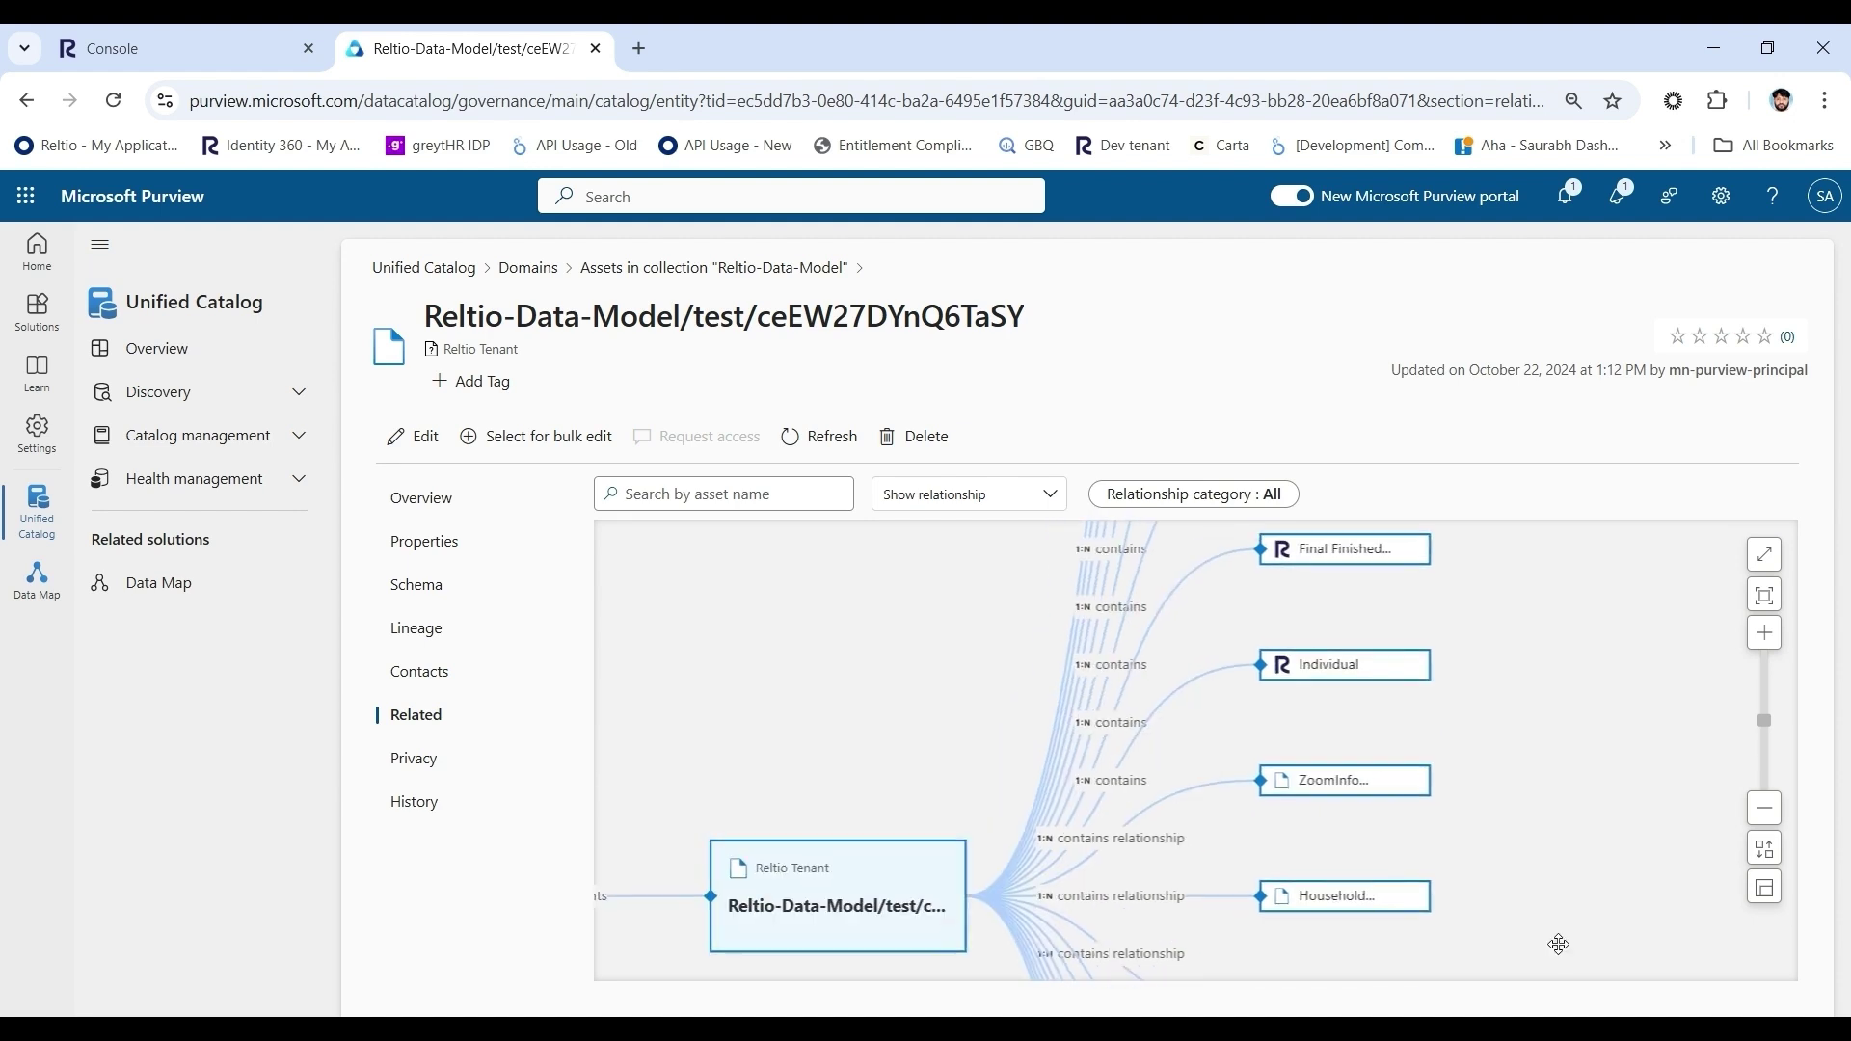
mouse_move(1375, 673)
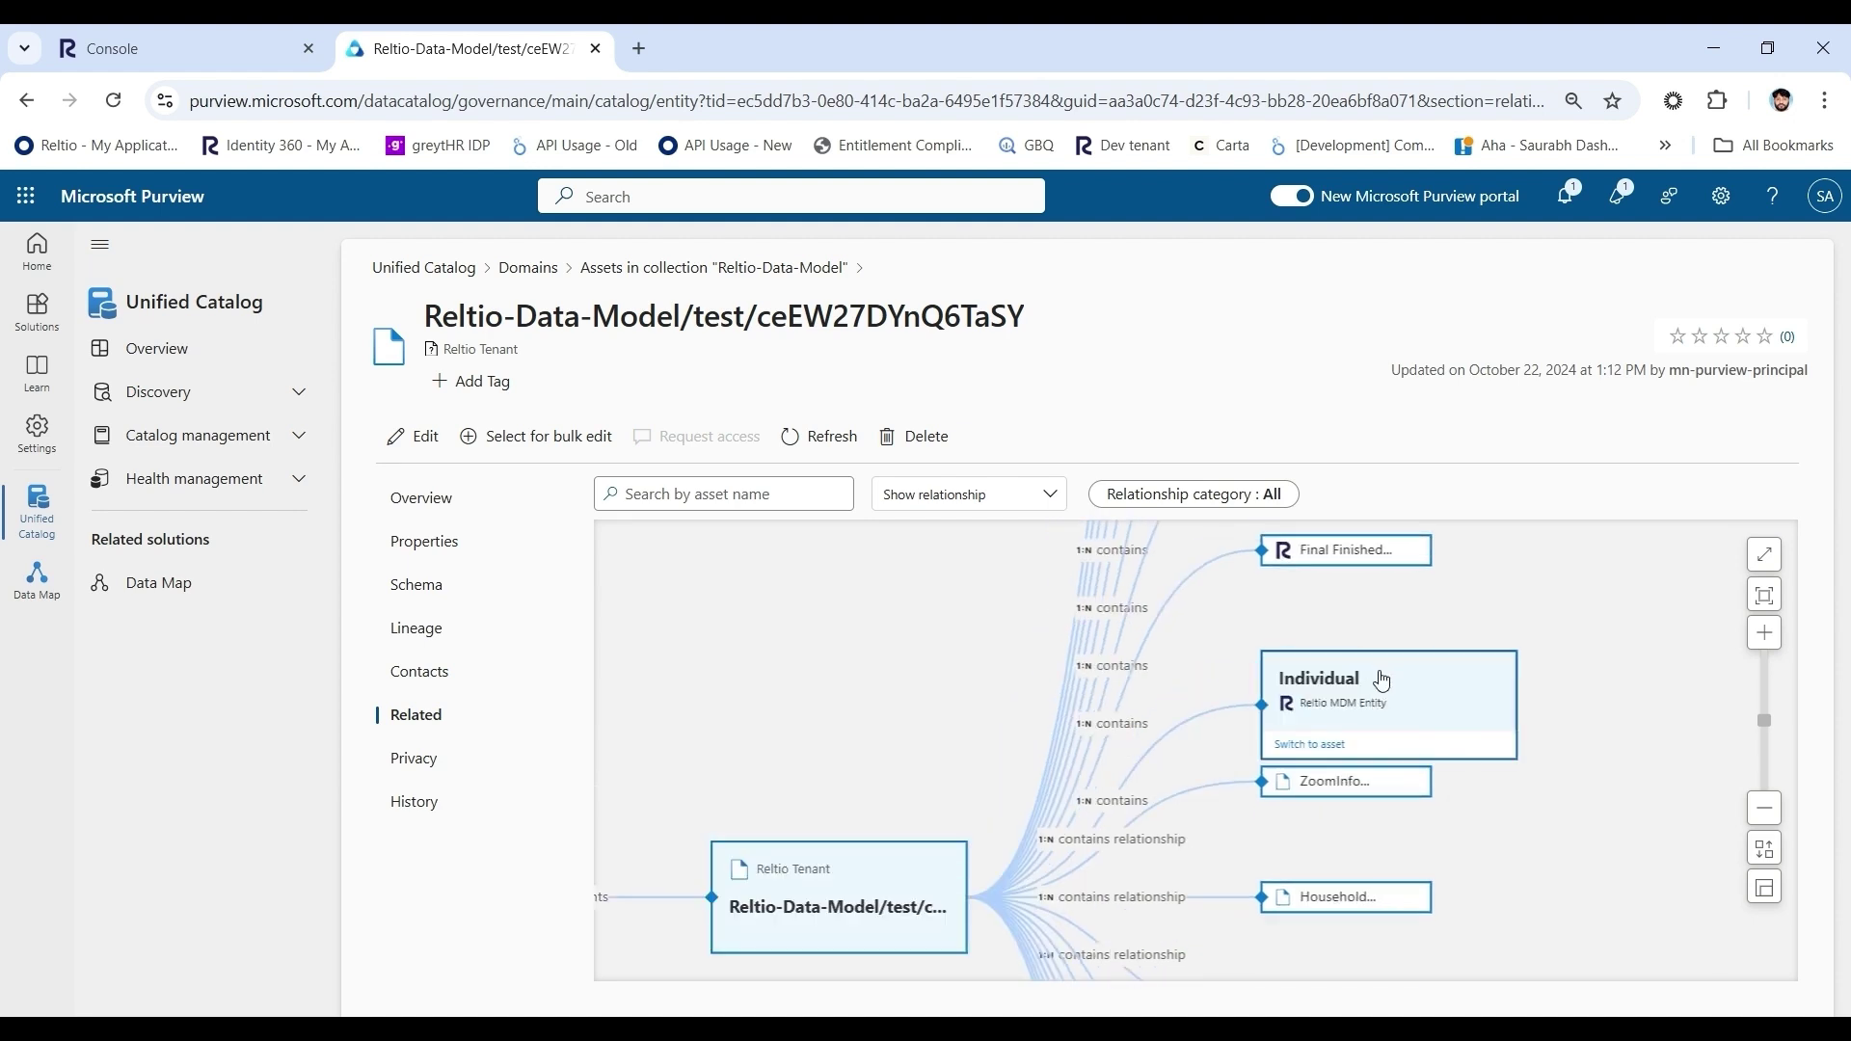
left_click(1317, 750)
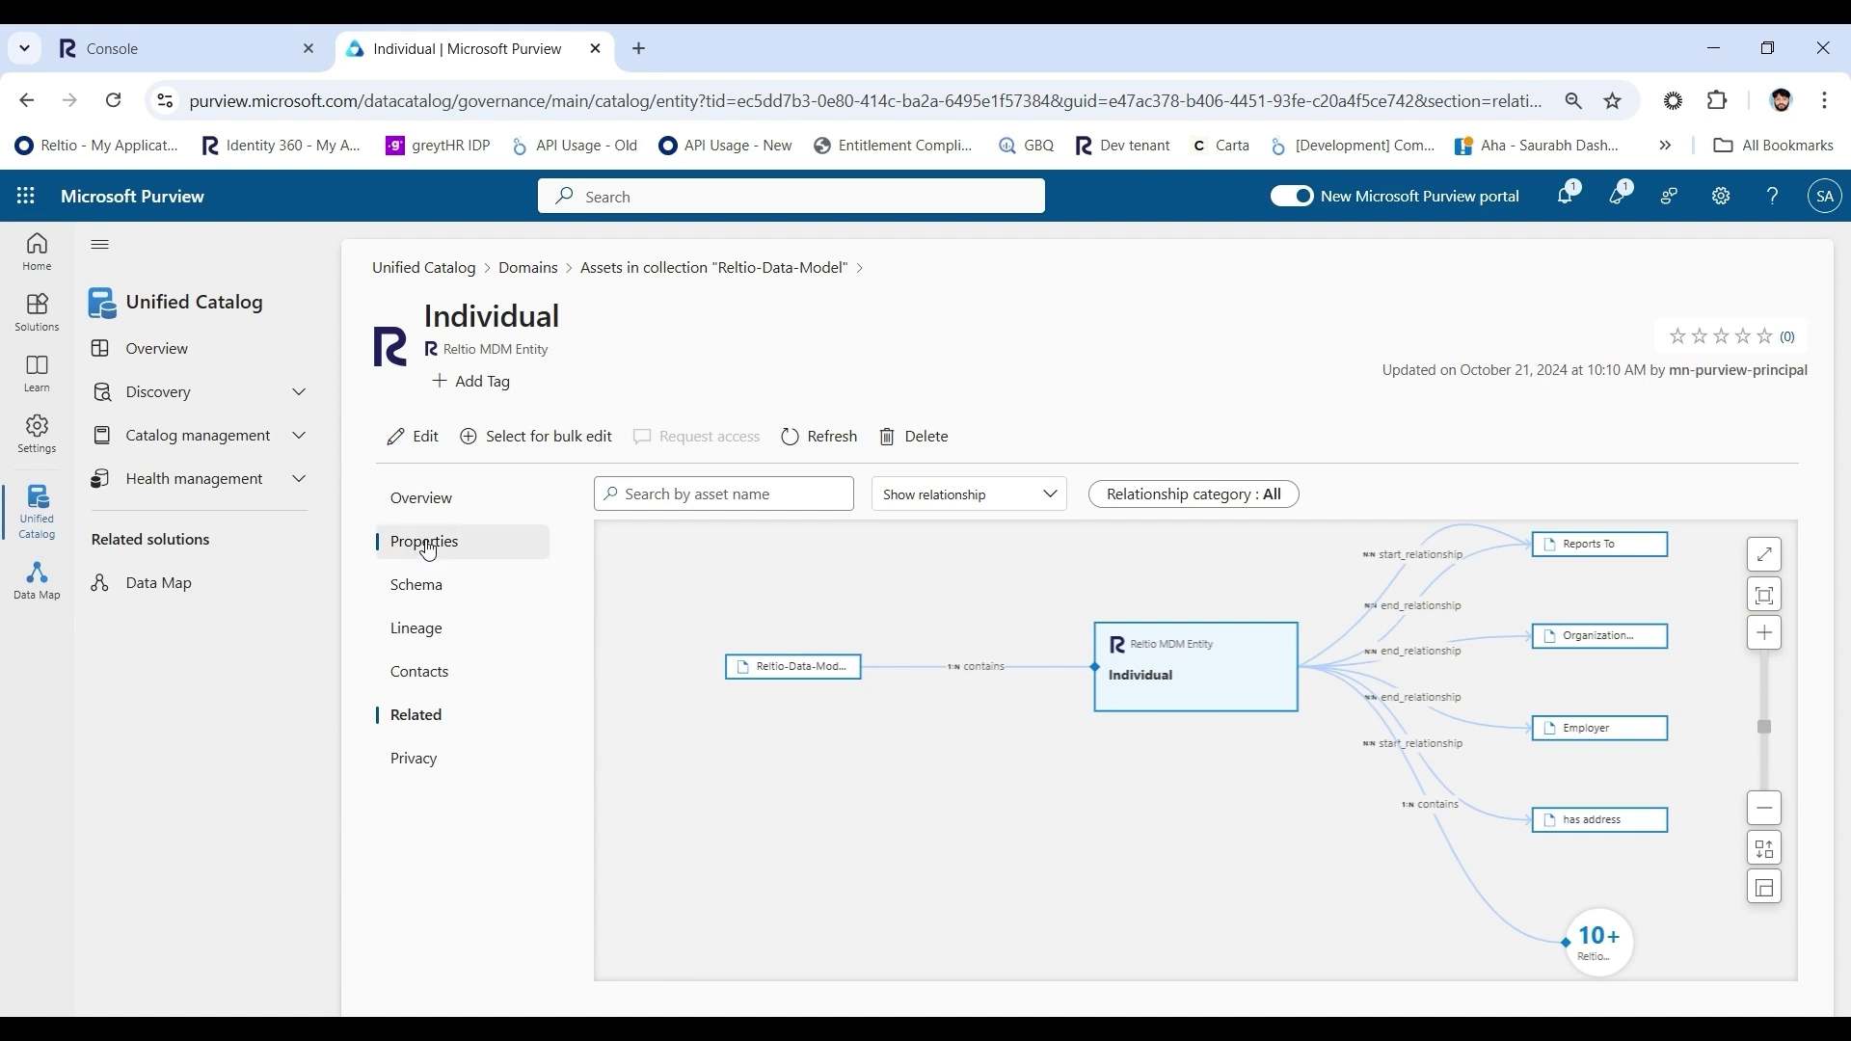
- Review the Individual entity's properties and schema columns
left_click(416, 541)
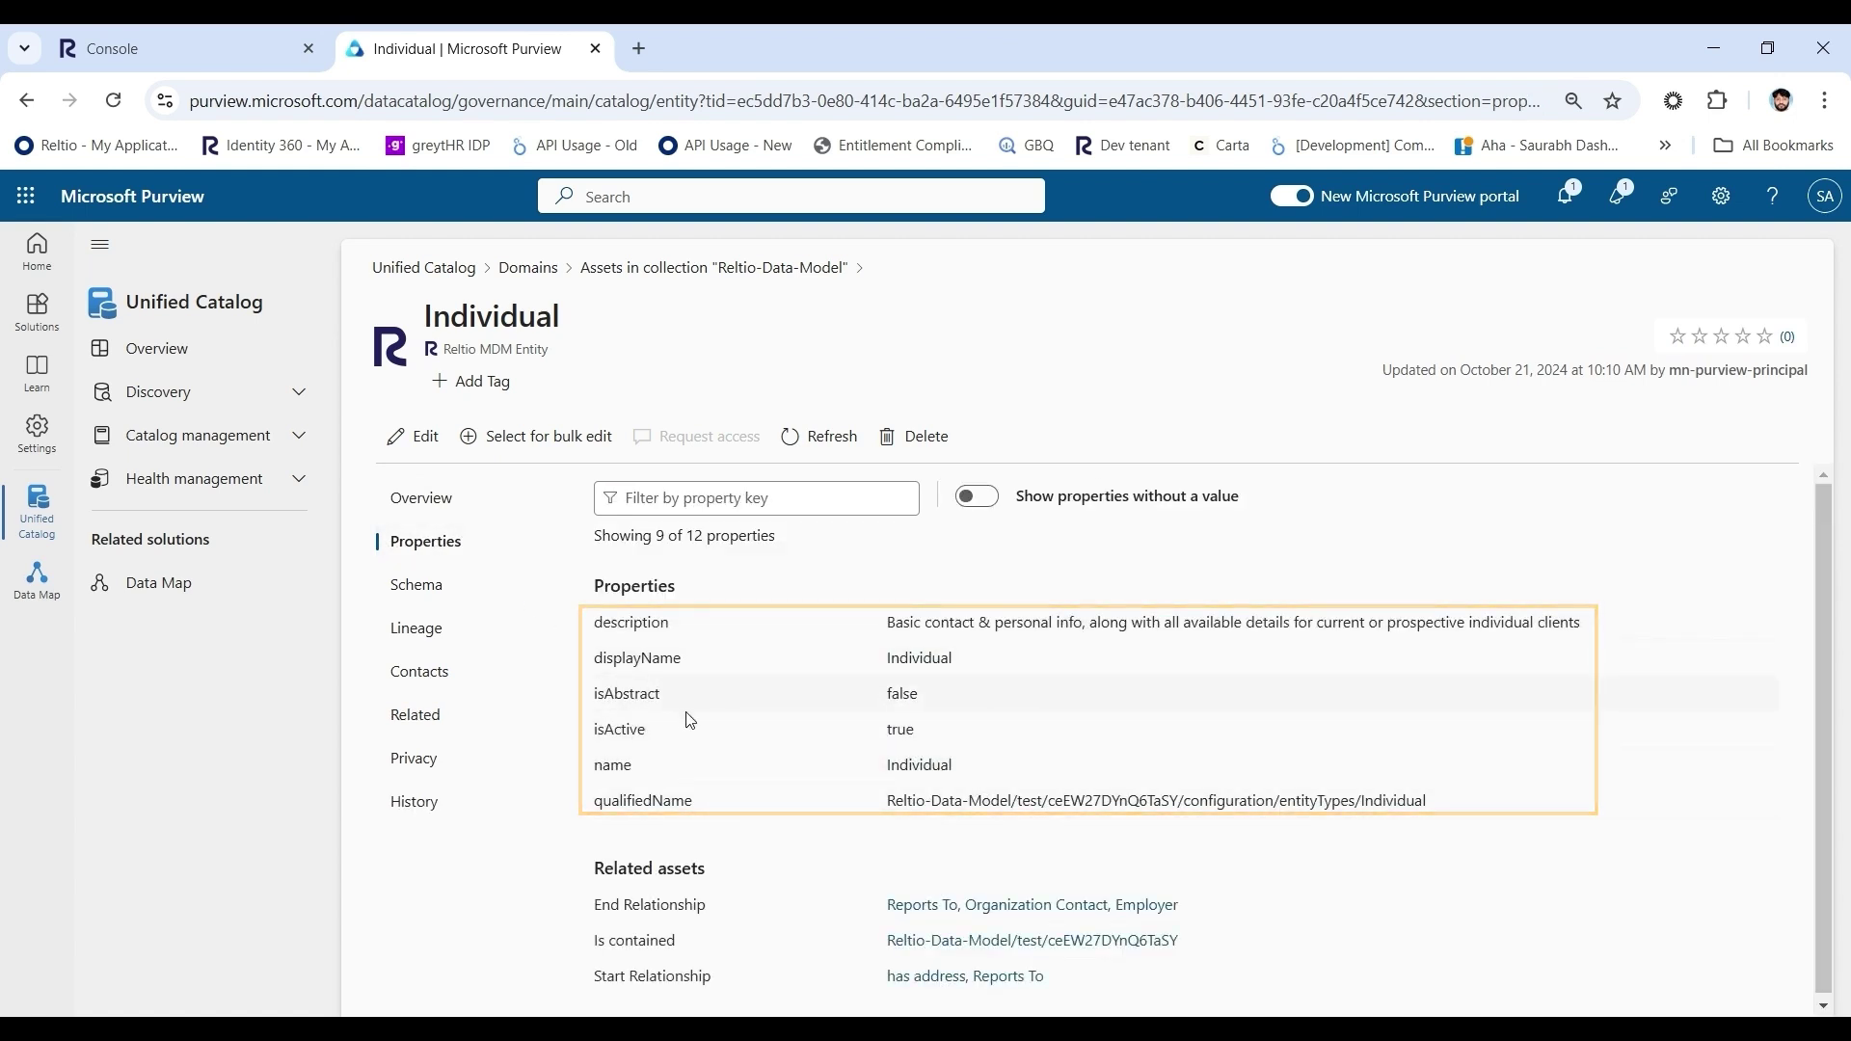
left_click(415, 584)
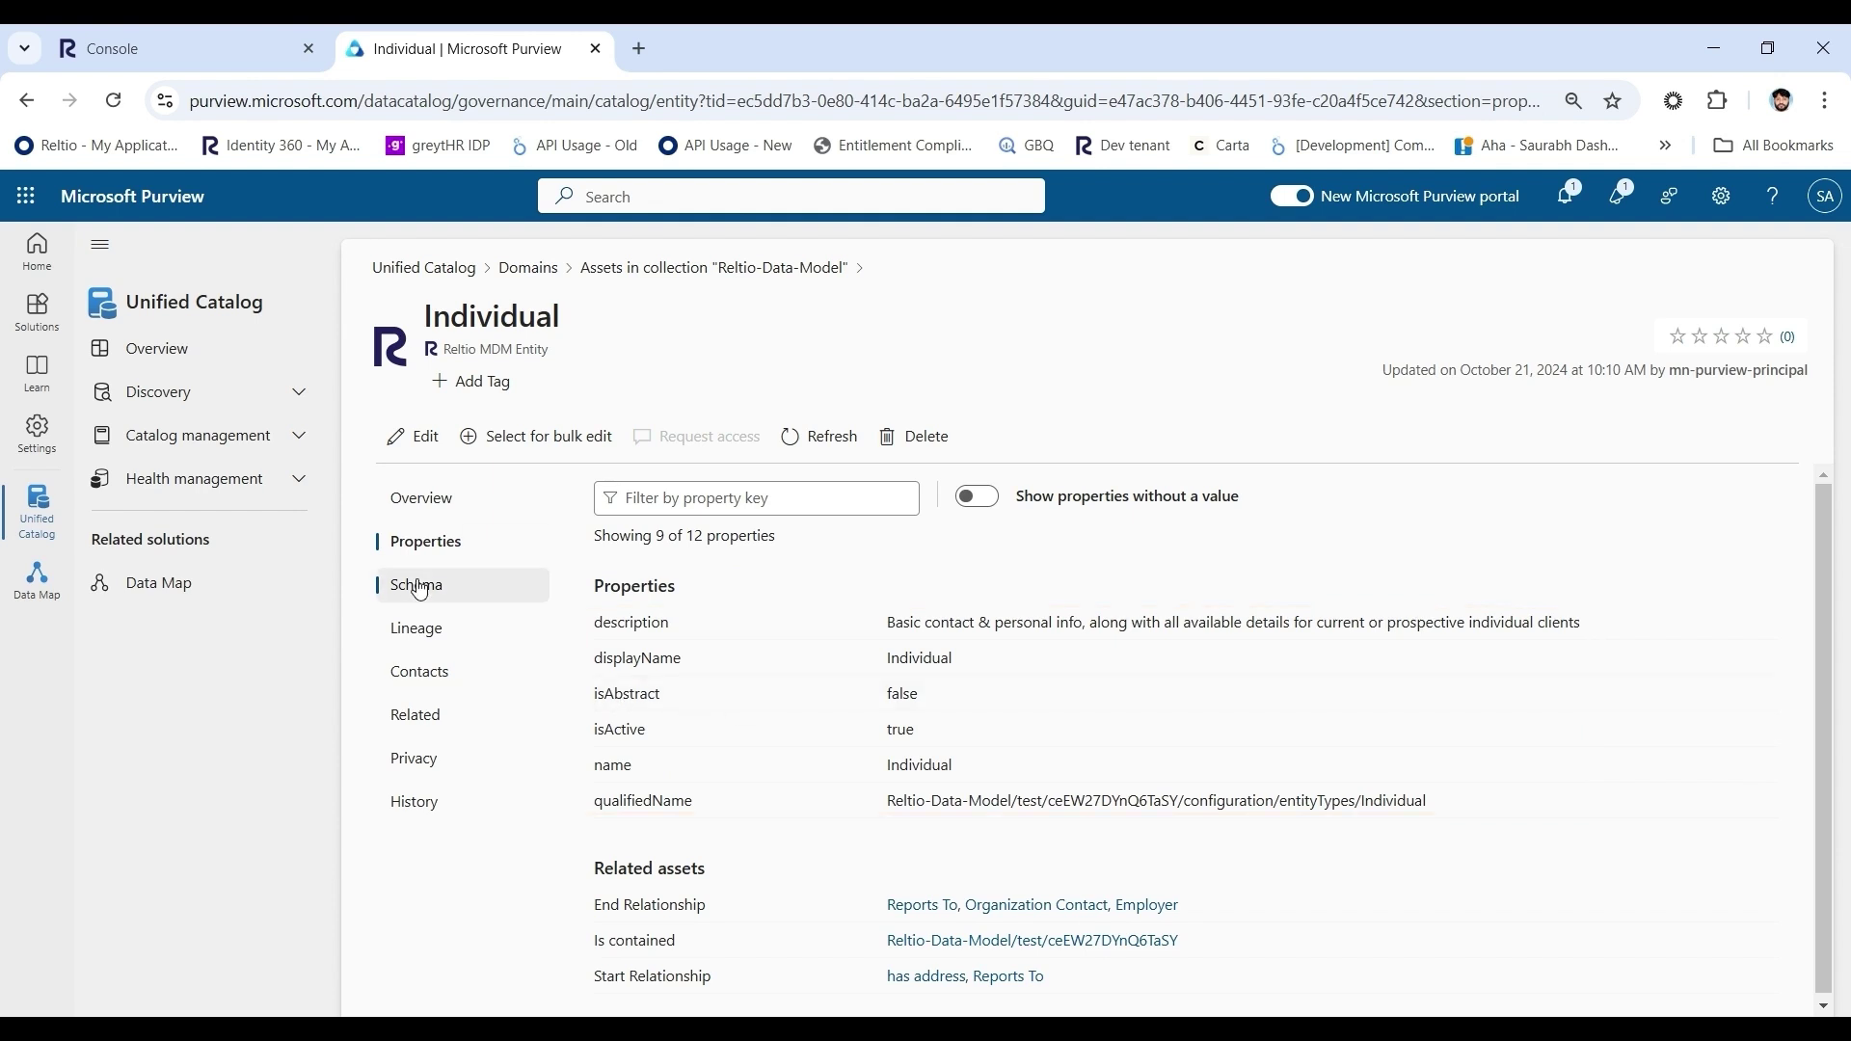
left_click_drag(887, 697, 863, 653)
left_click(737, 657)
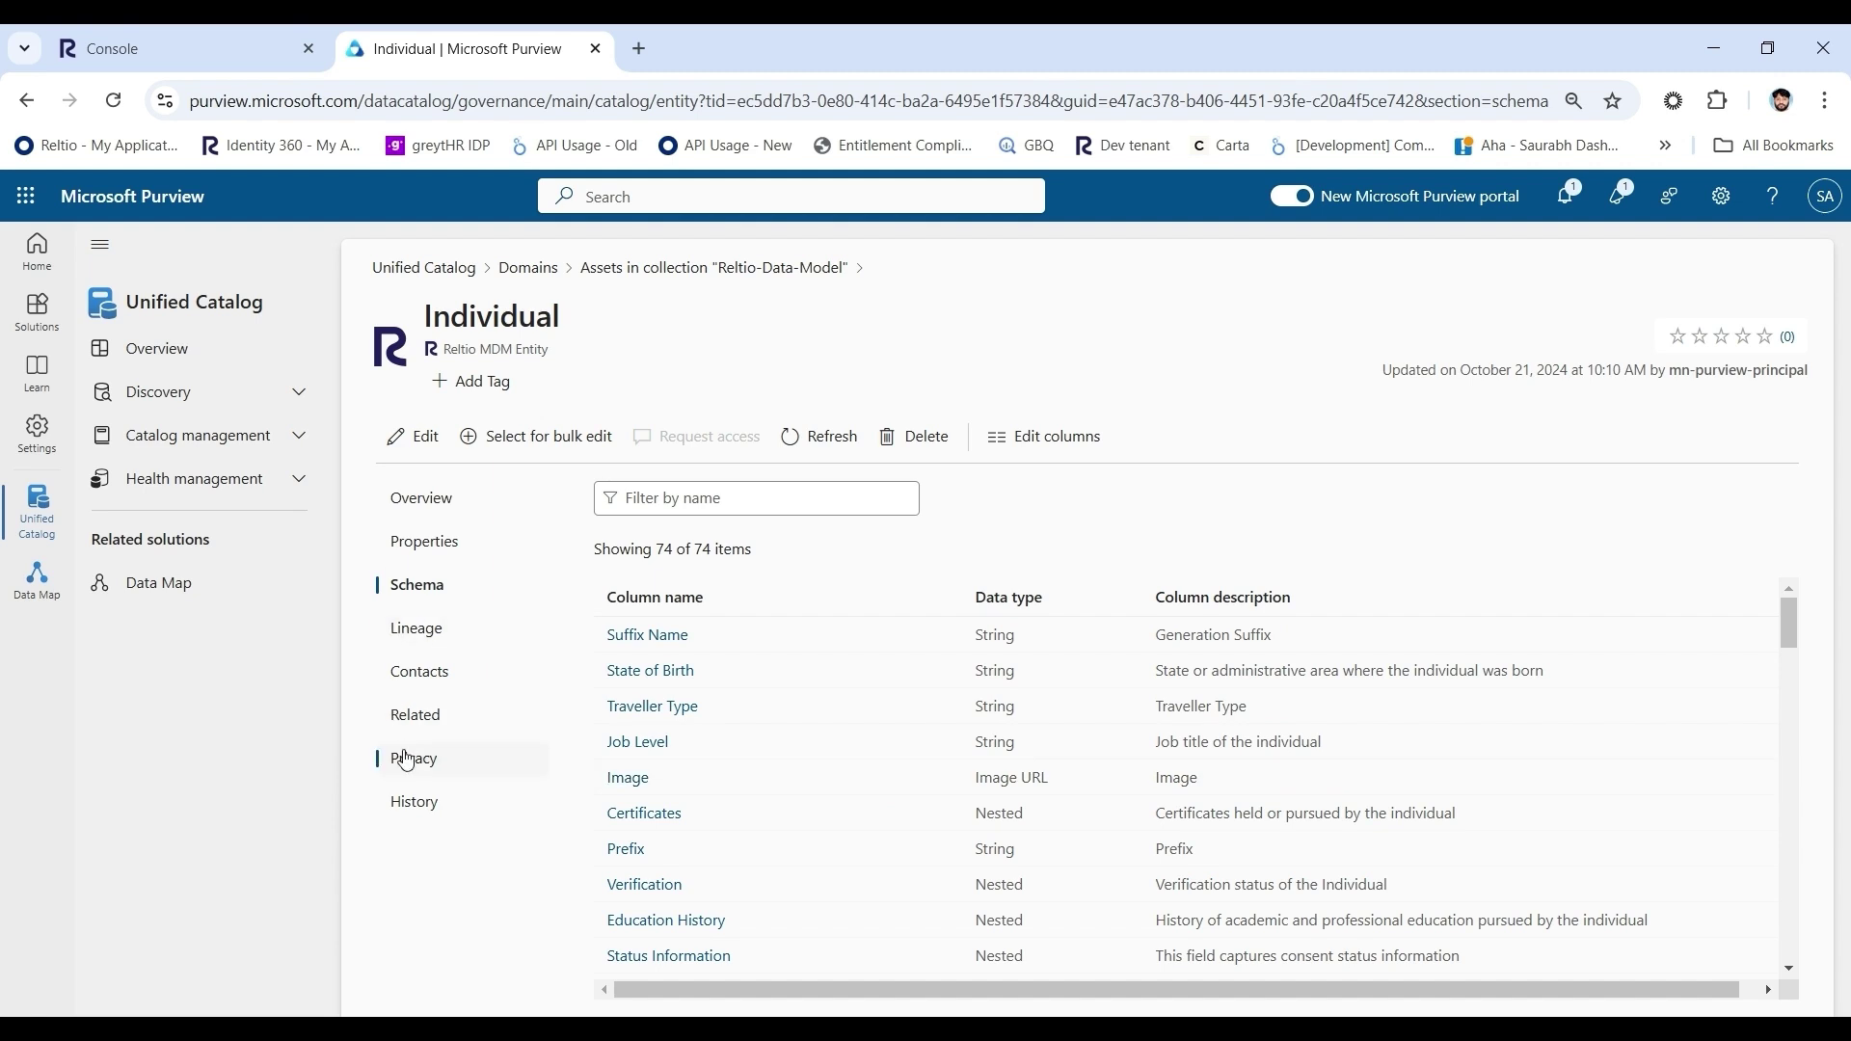
- Show the Individual entity's relationship graph and open the has address relationship type asset
left_click(407, 725)
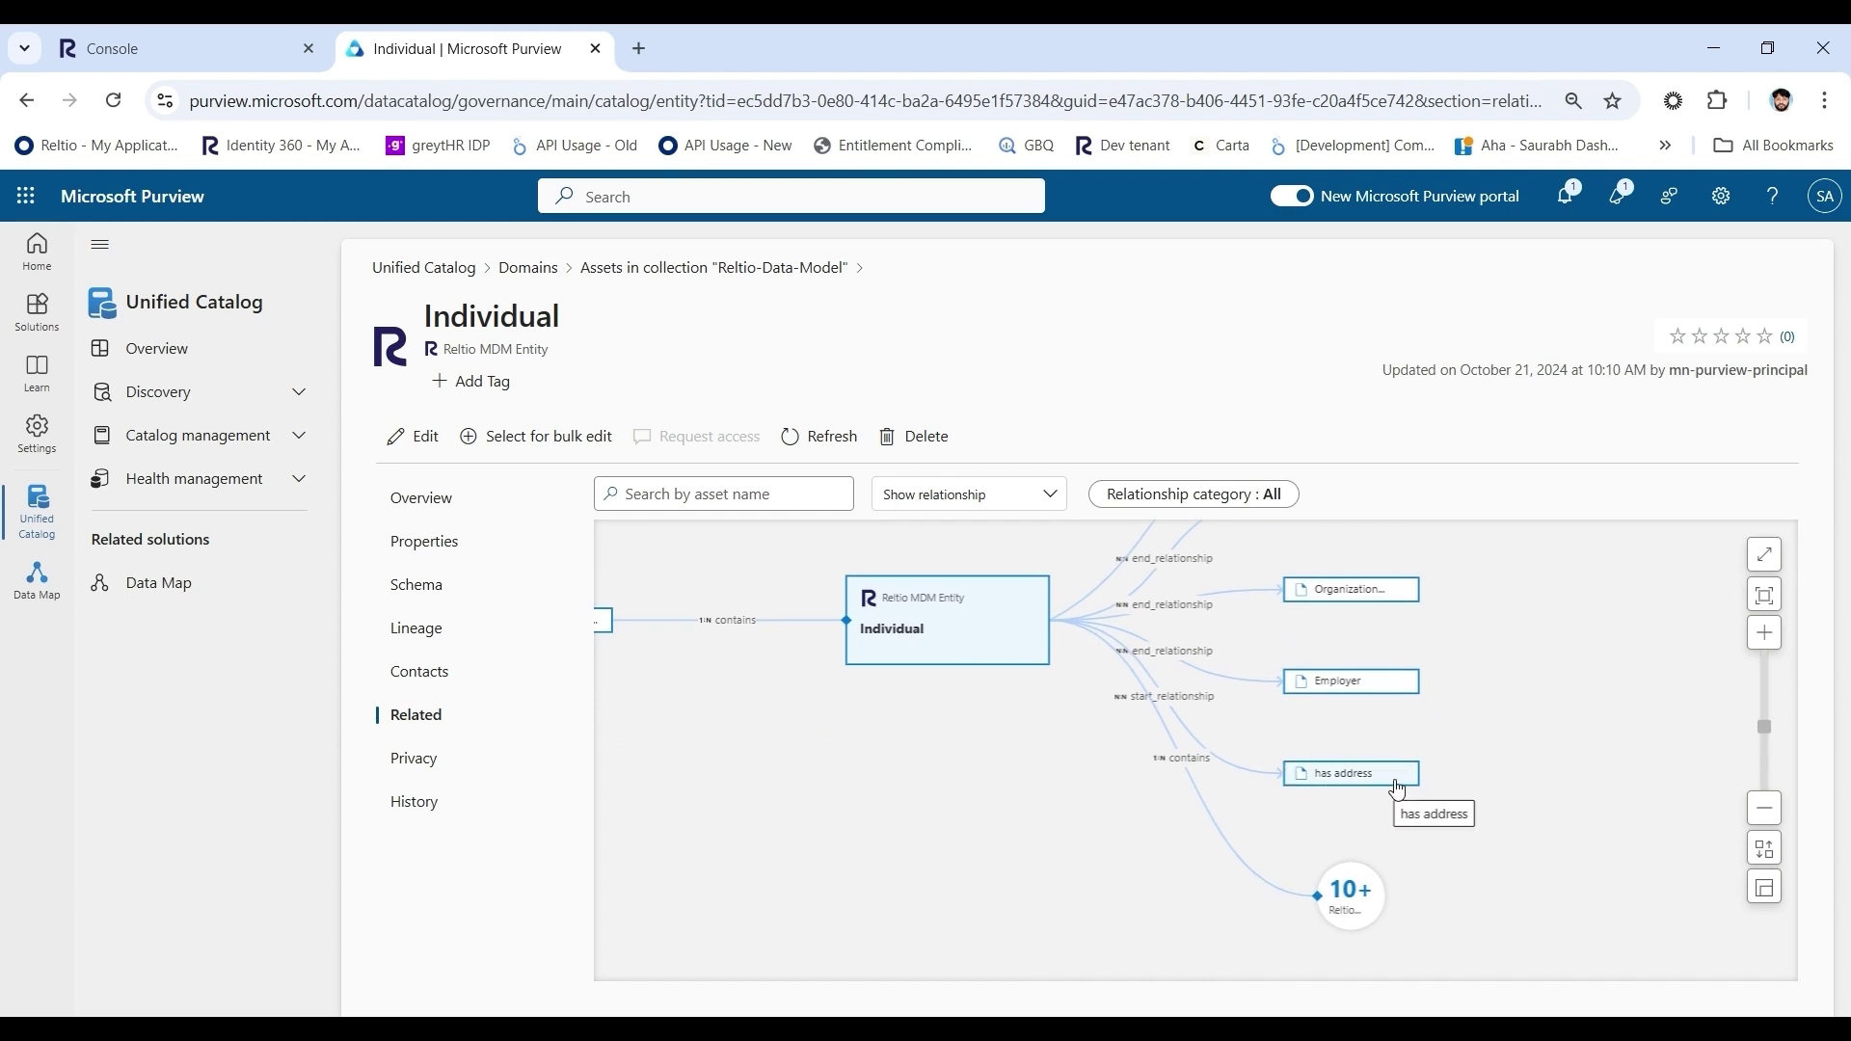
mouse_move(1374, 778)
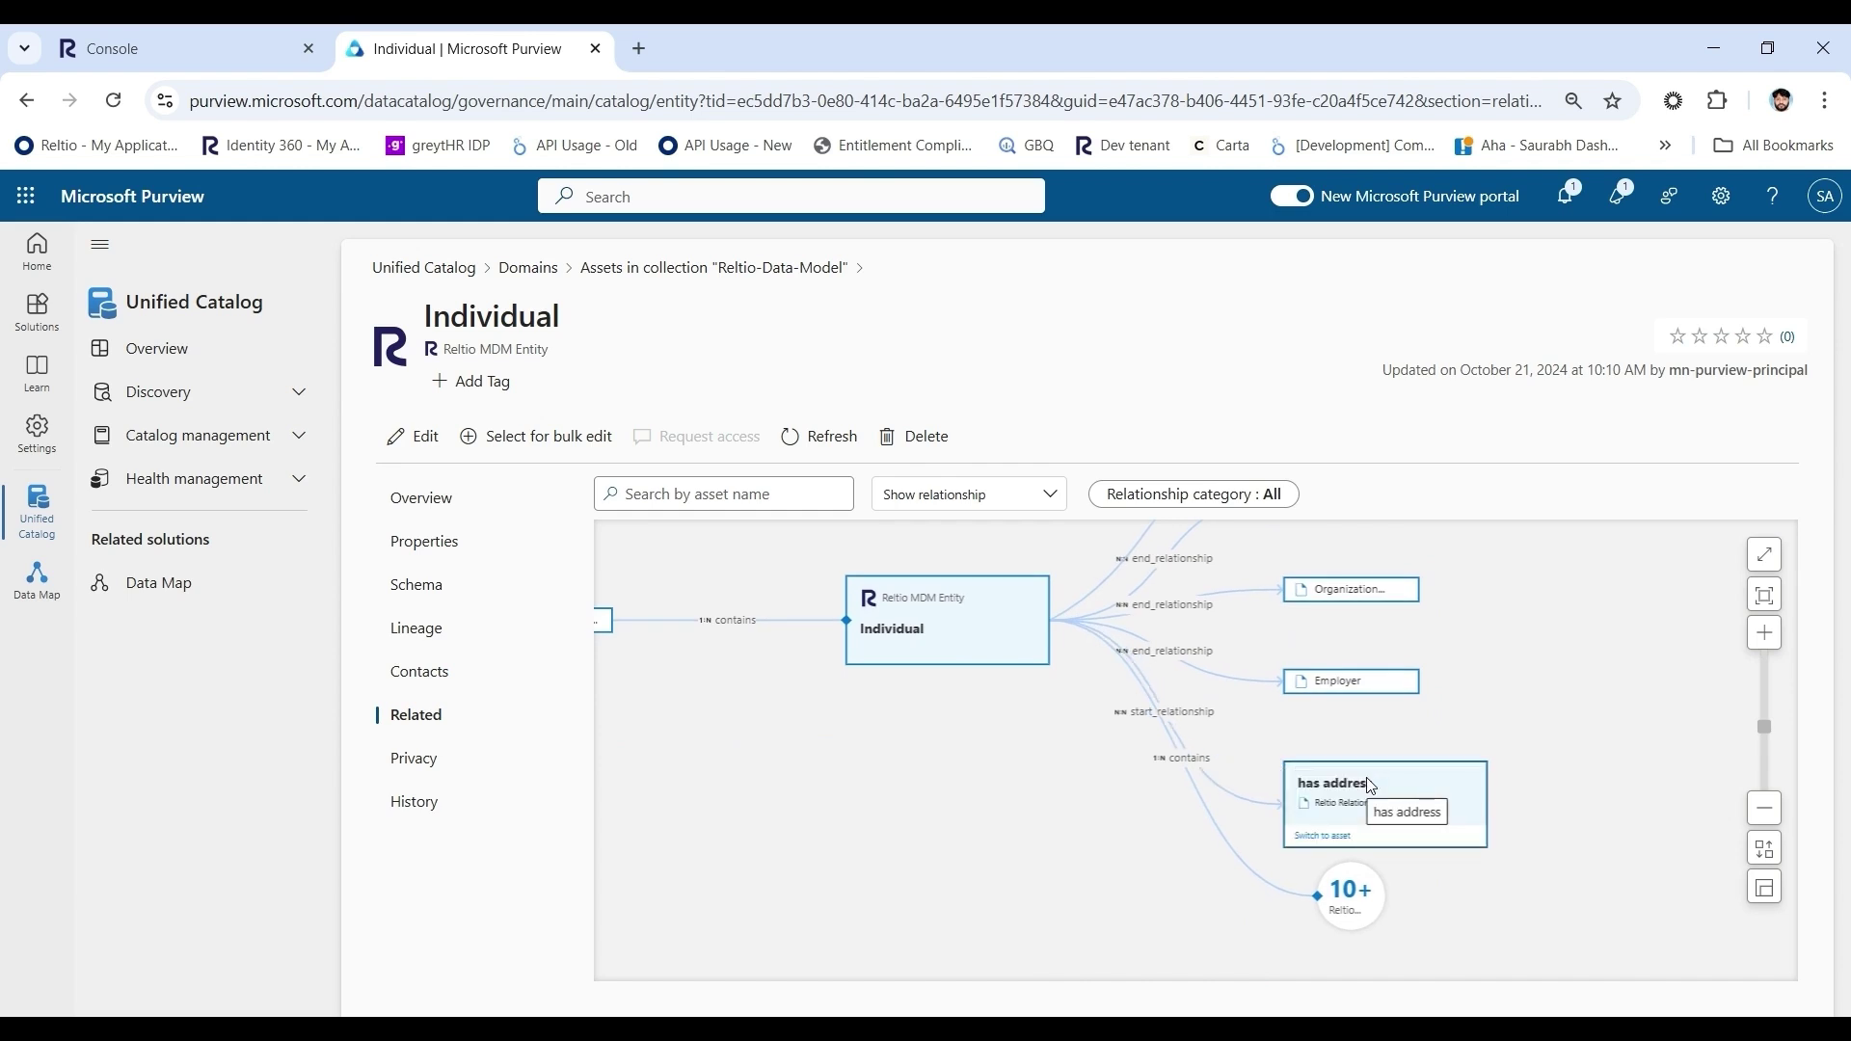
left_click(1326, 836)
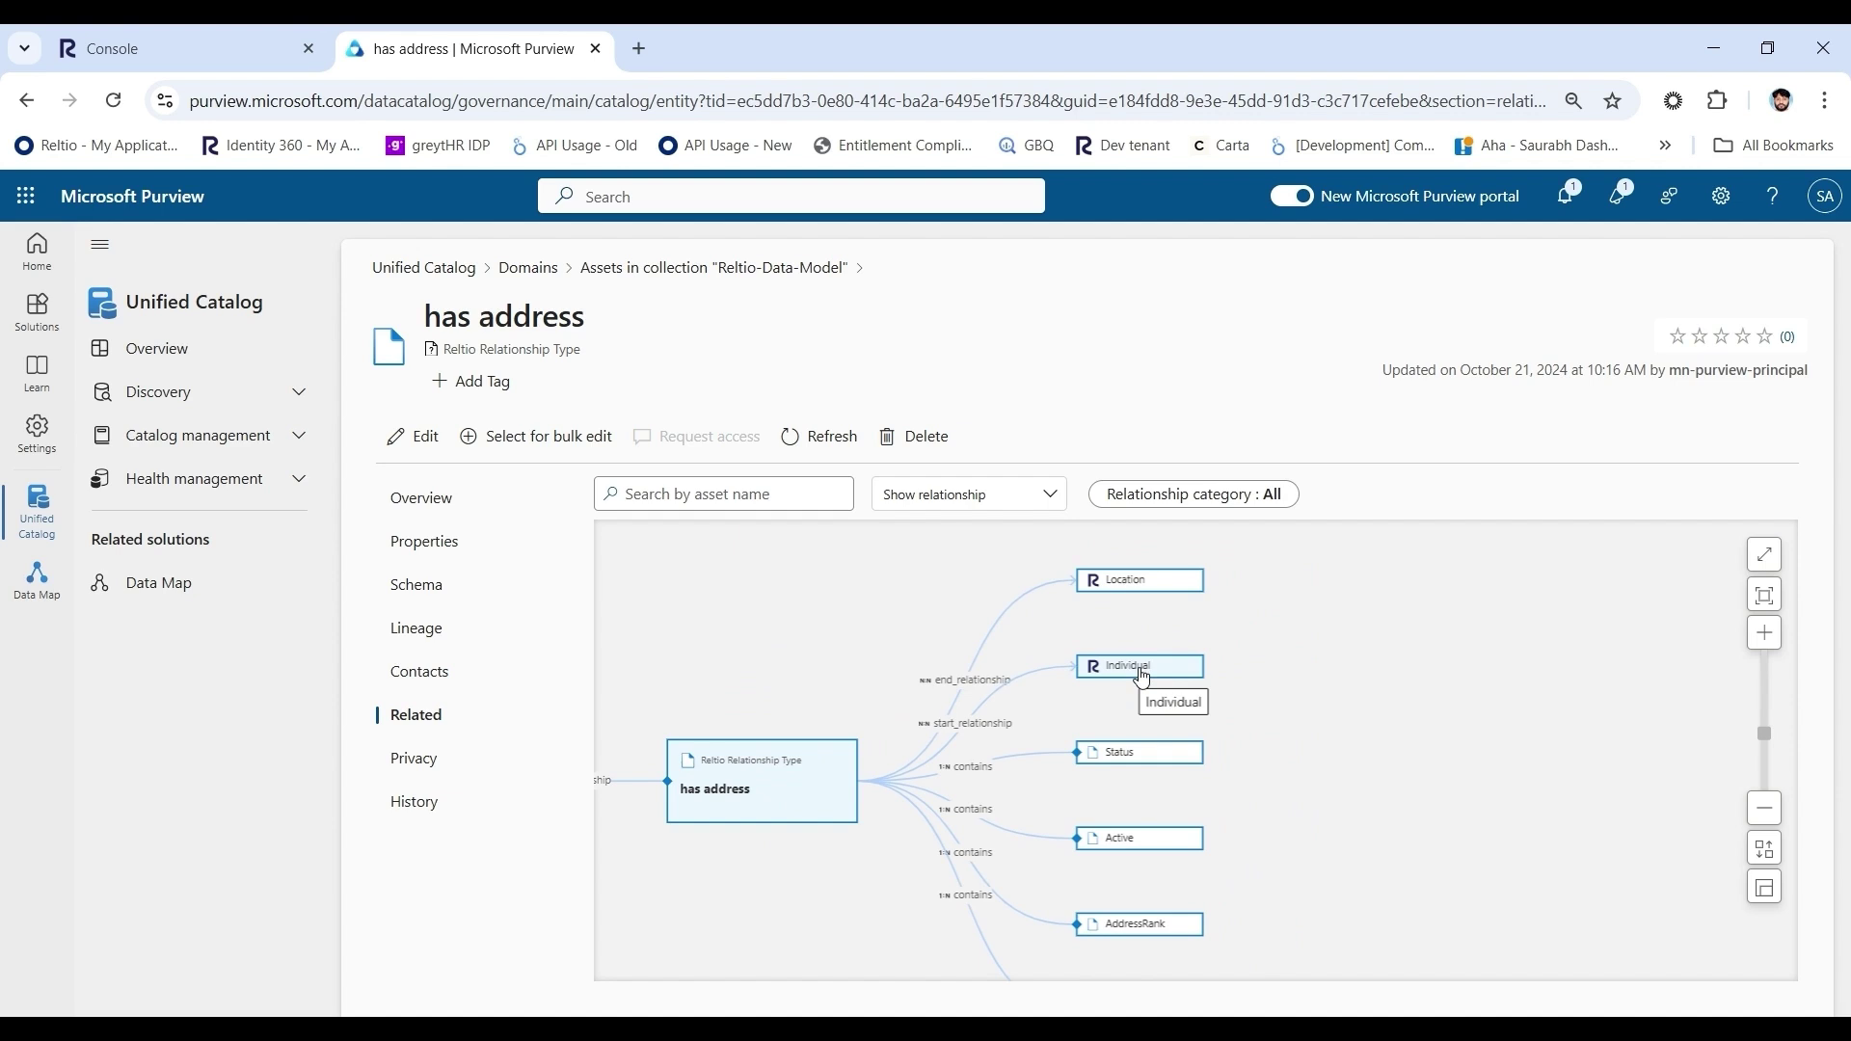
- Review the has address type's schema columns (Status, Active, AddressRank, Address Type) and properties
scroll(933, 680, "down", 2)
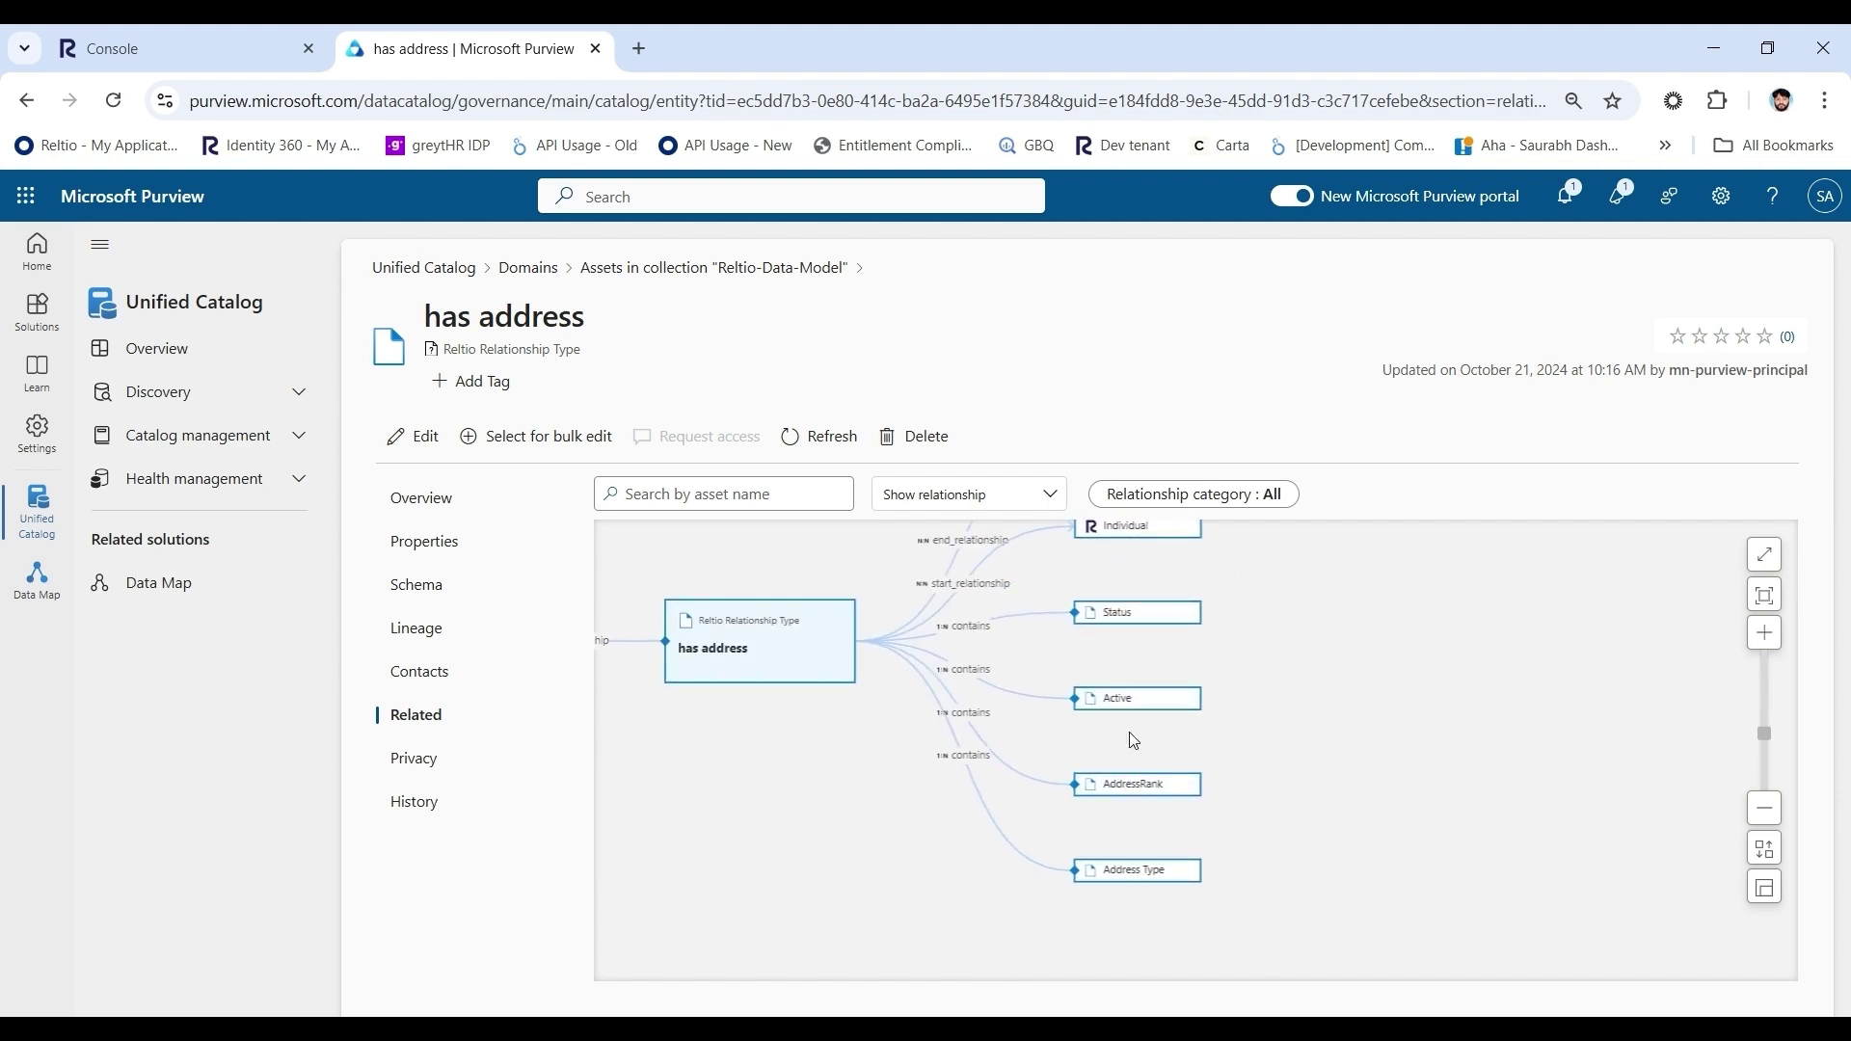
left_click(421, 585)
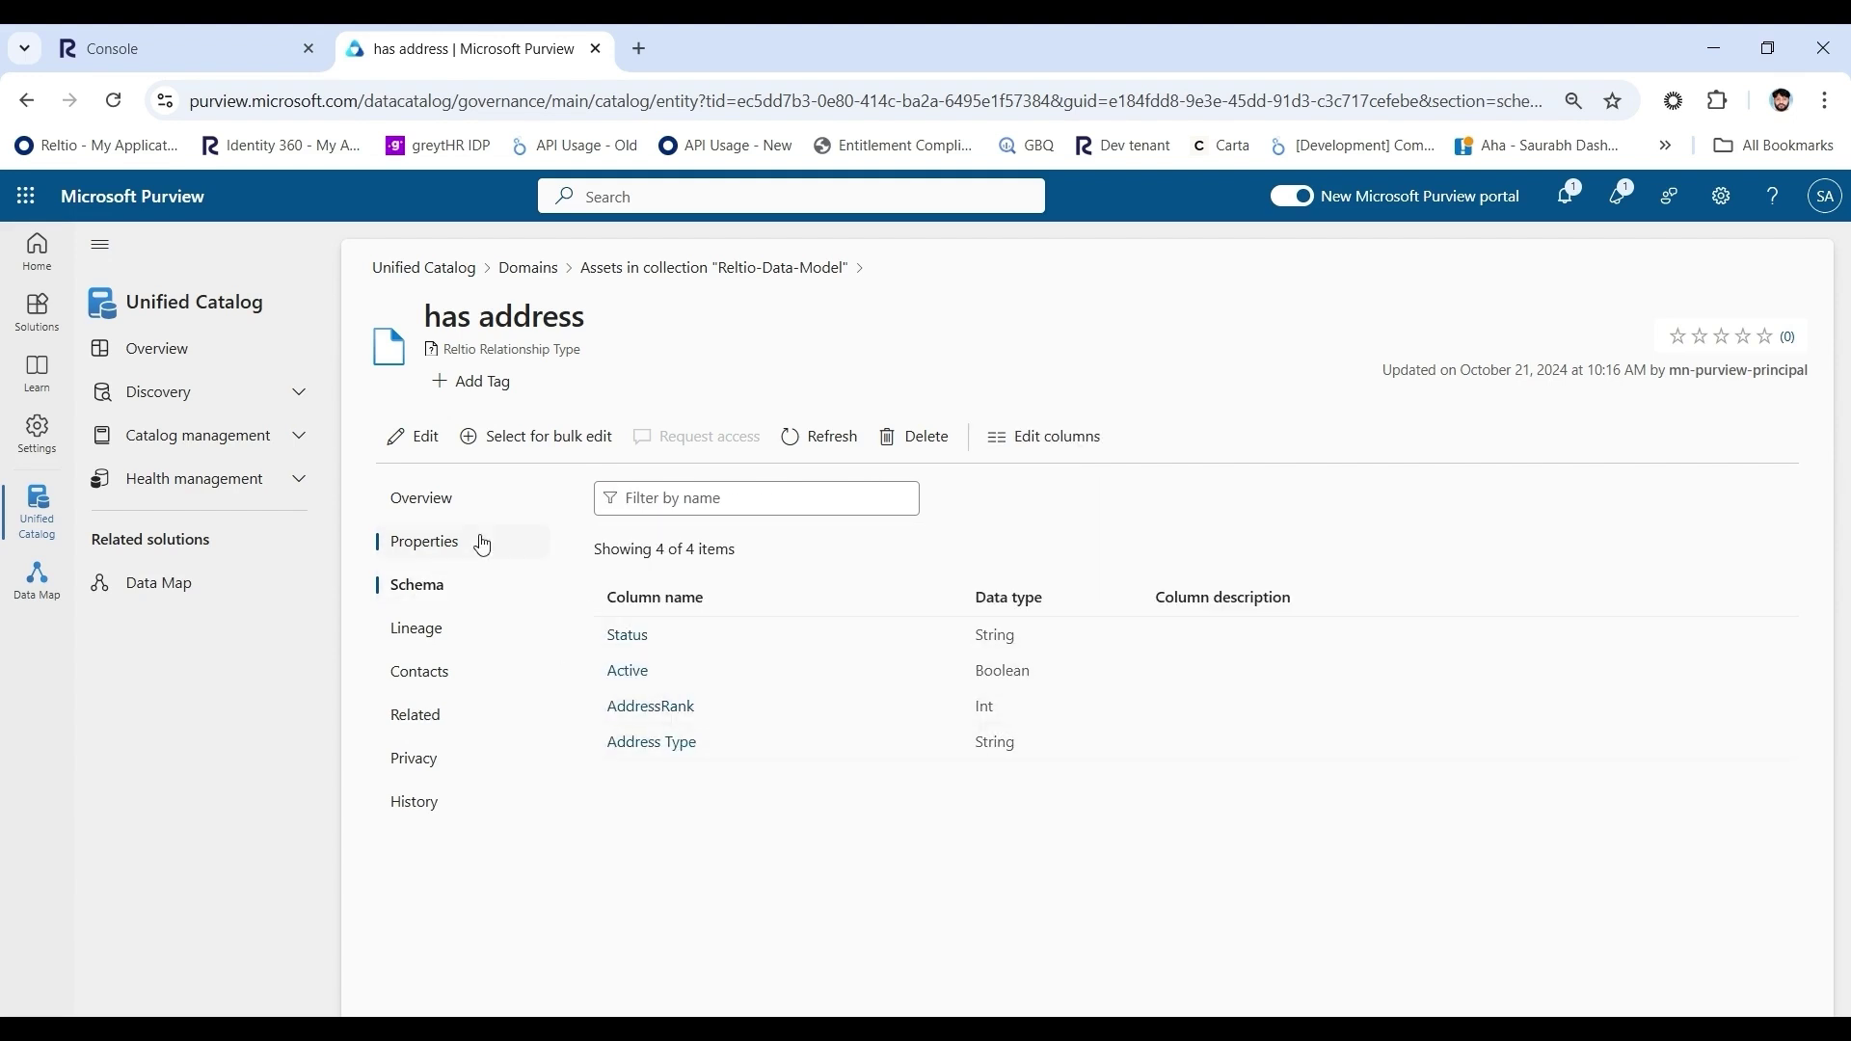
left_click(443, 547)
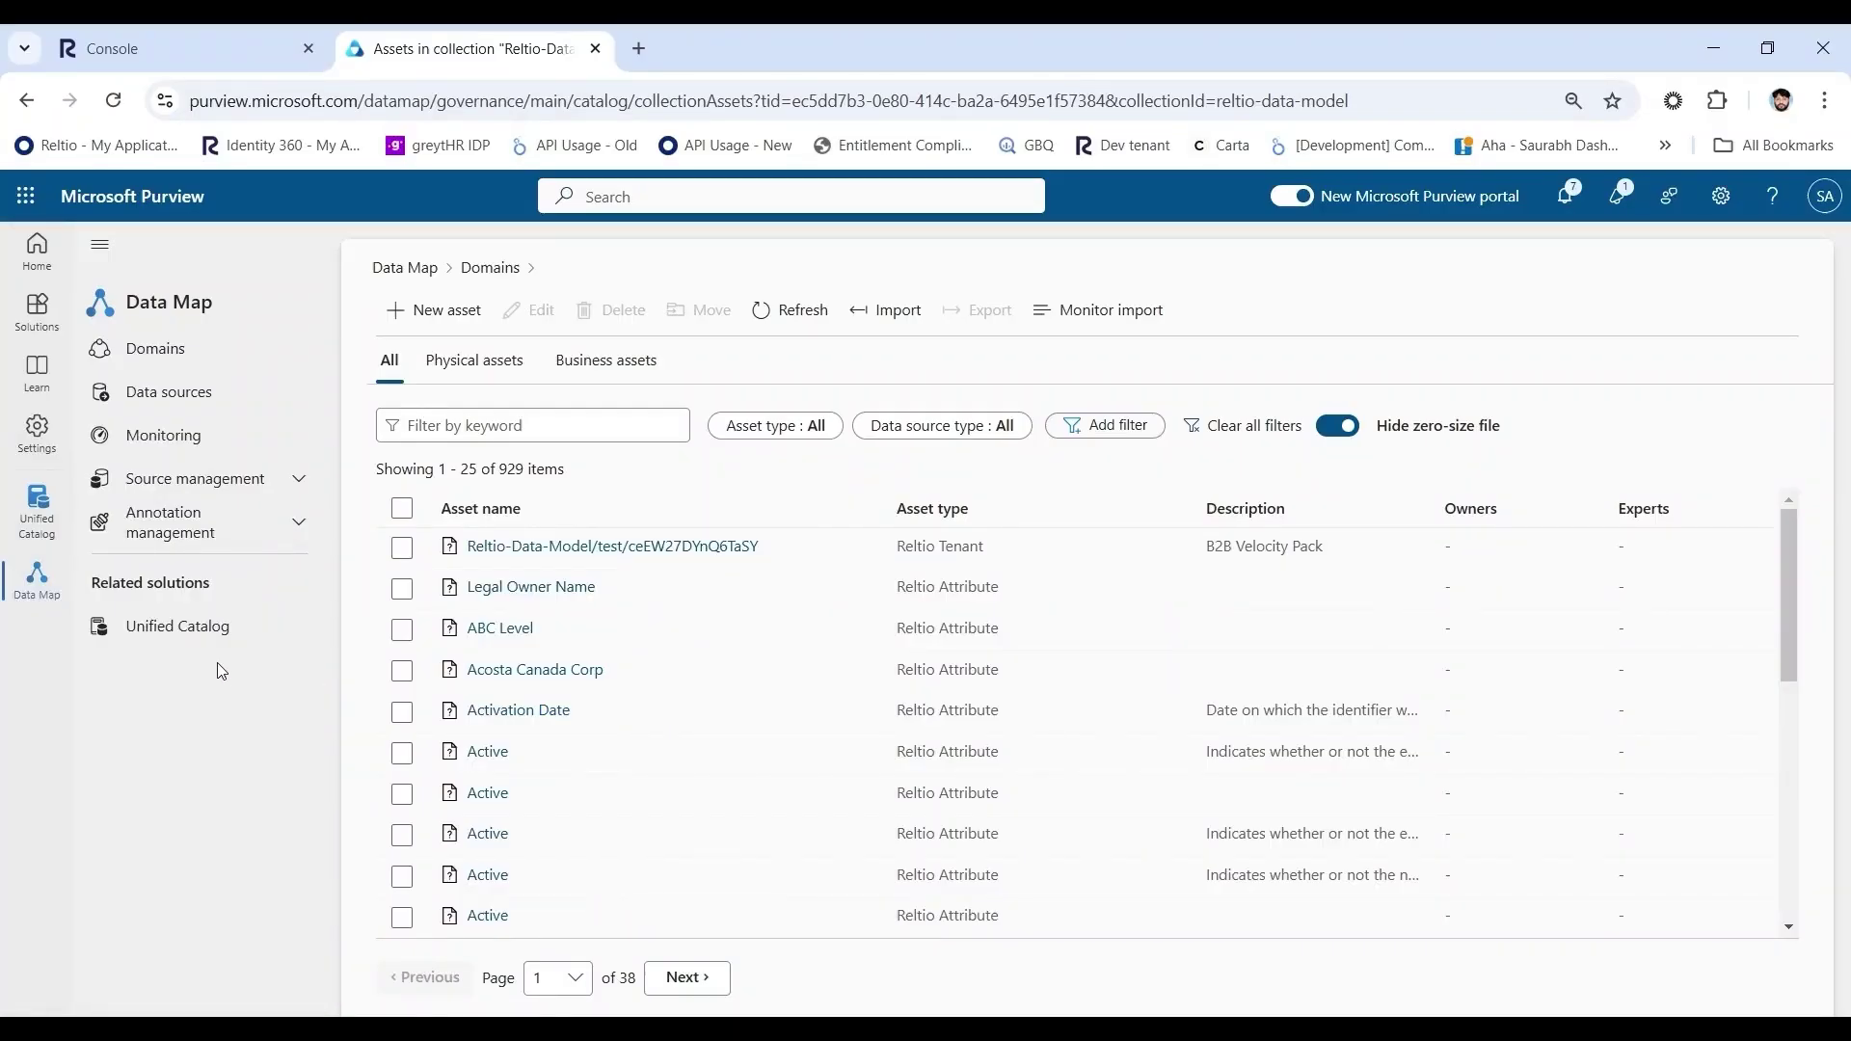
- Start a data product named 'Customer Master' with a description and type Master data and reference data
left_click(39, 527)
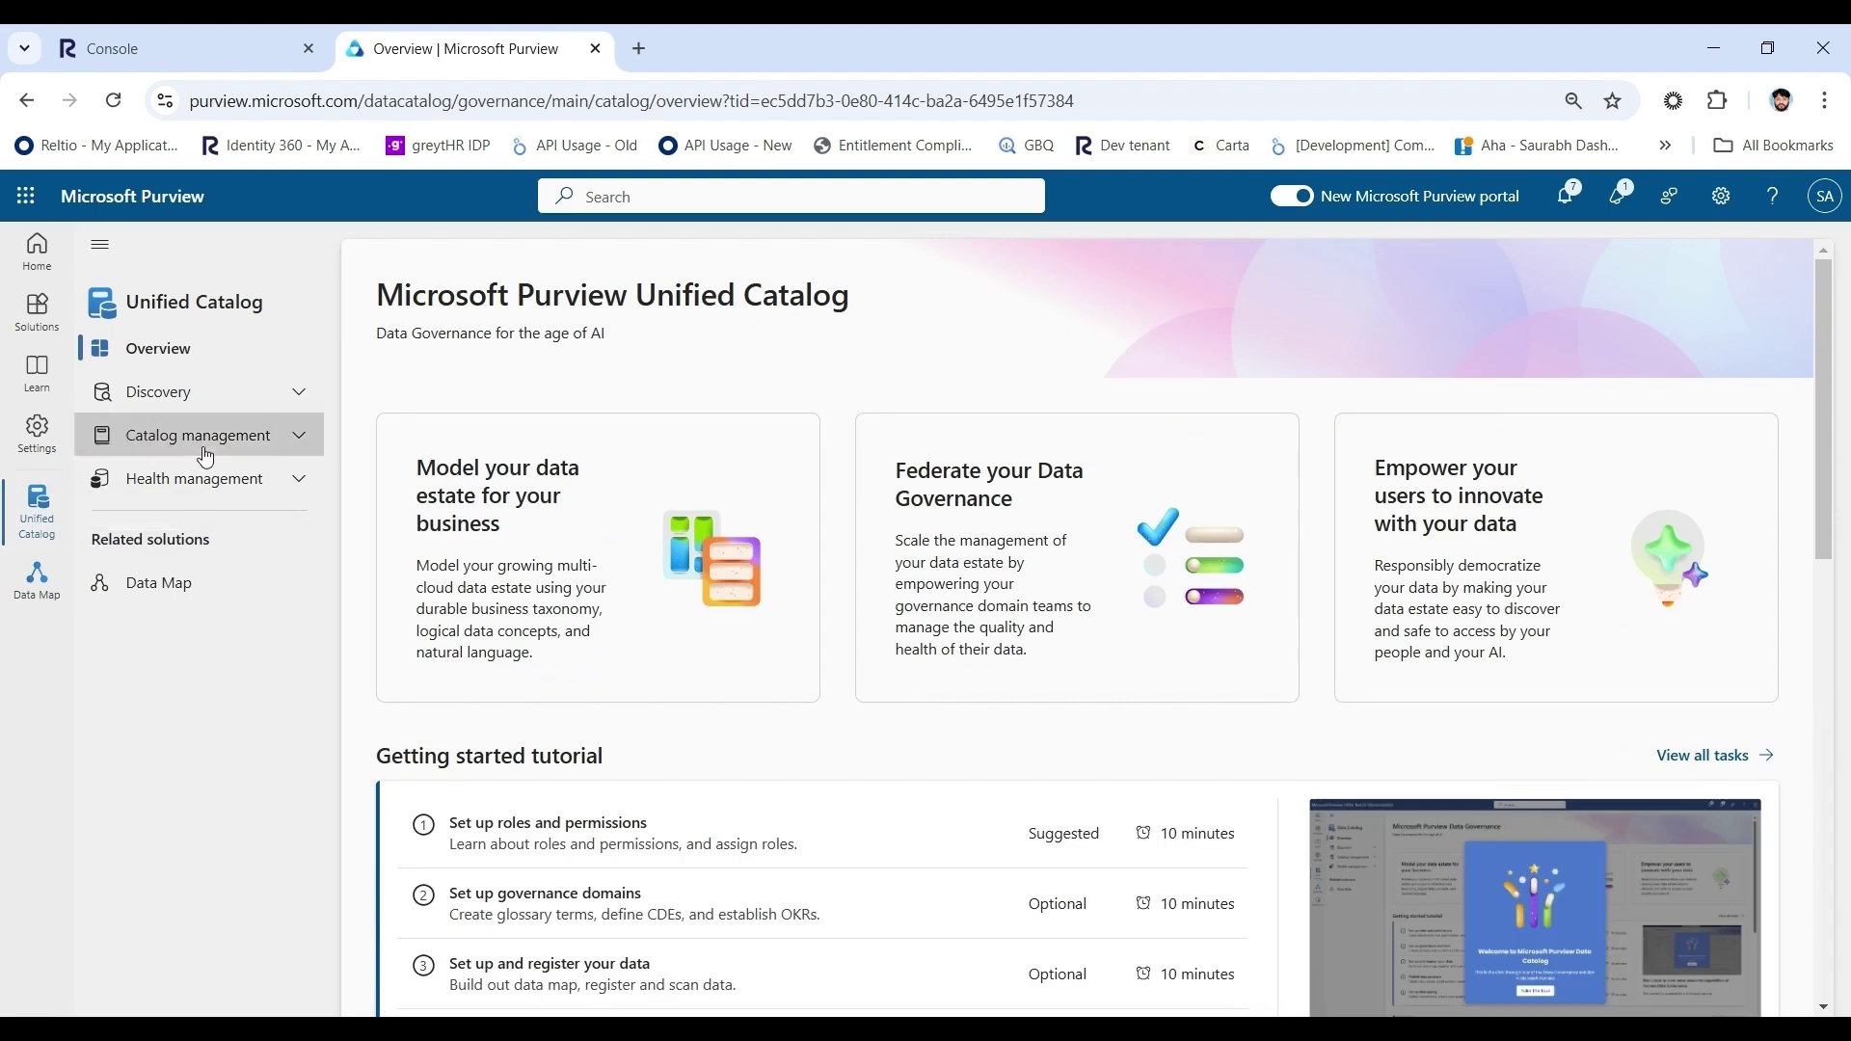
left_click(177, 443)
left_click(186, 524)
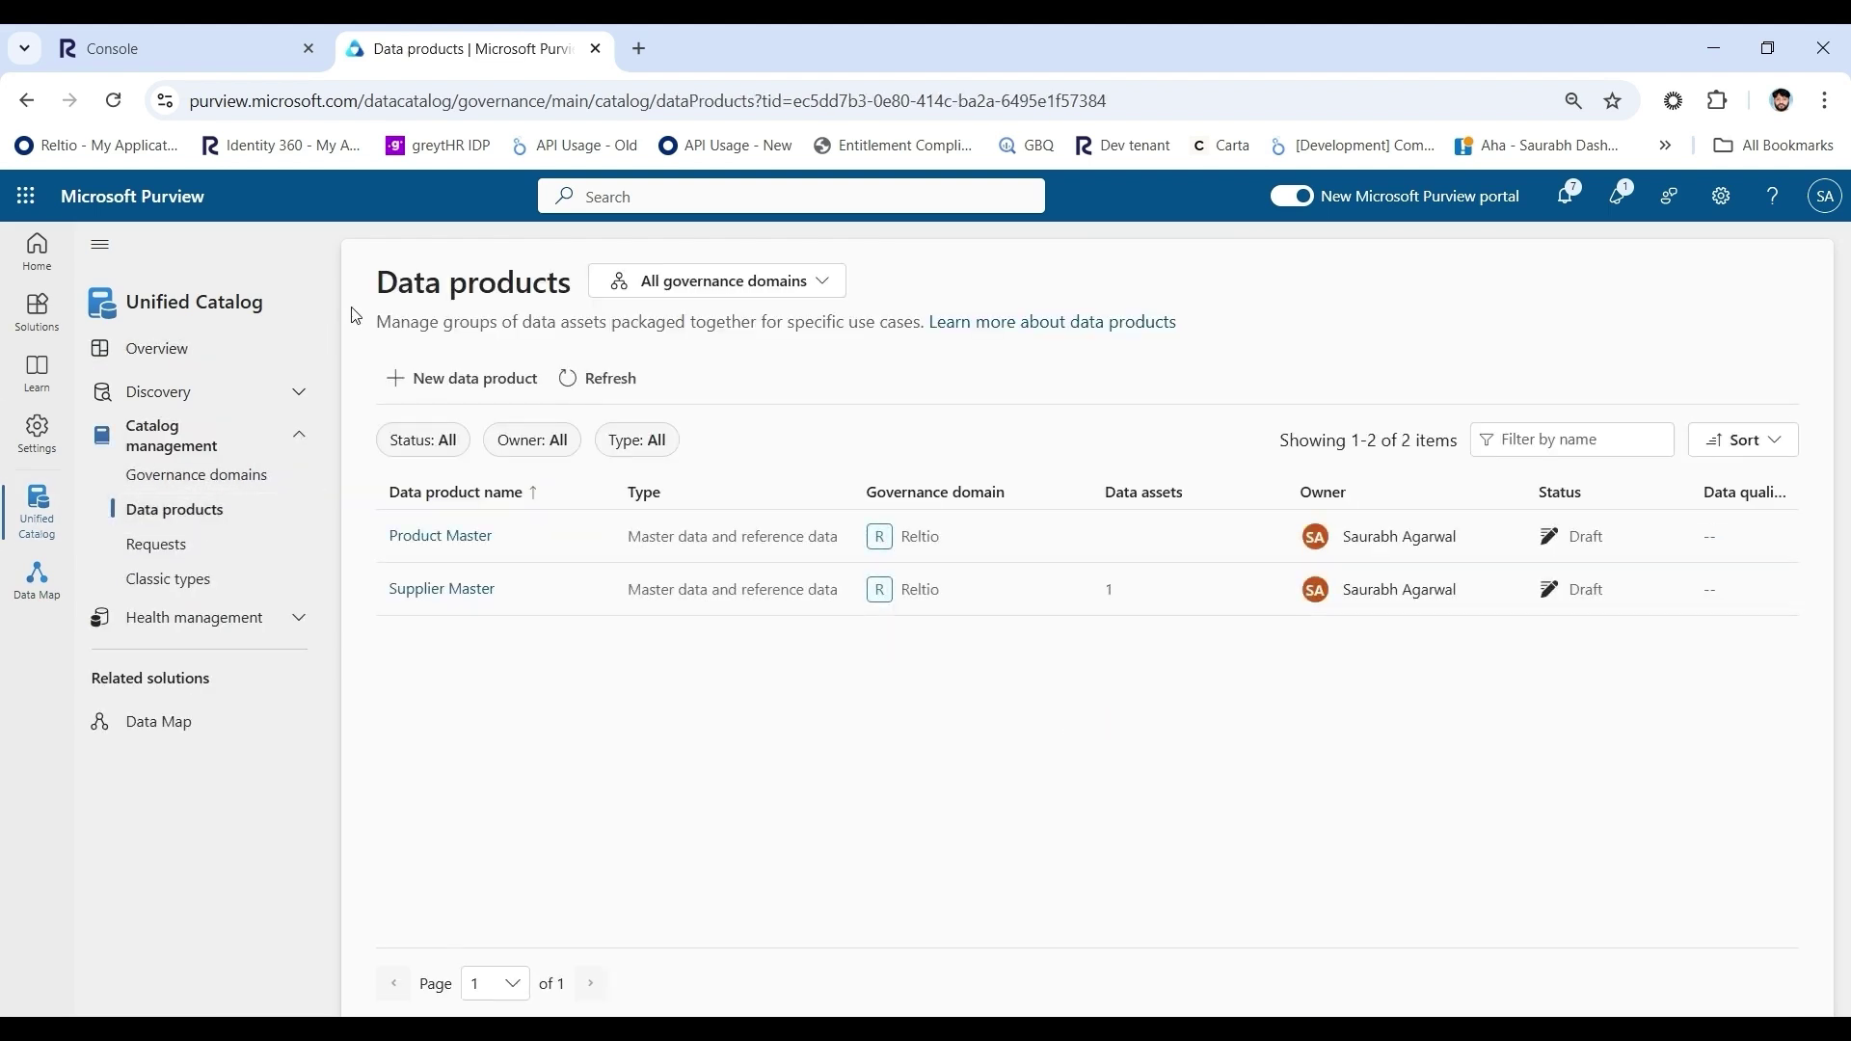
left_click(455, 380)
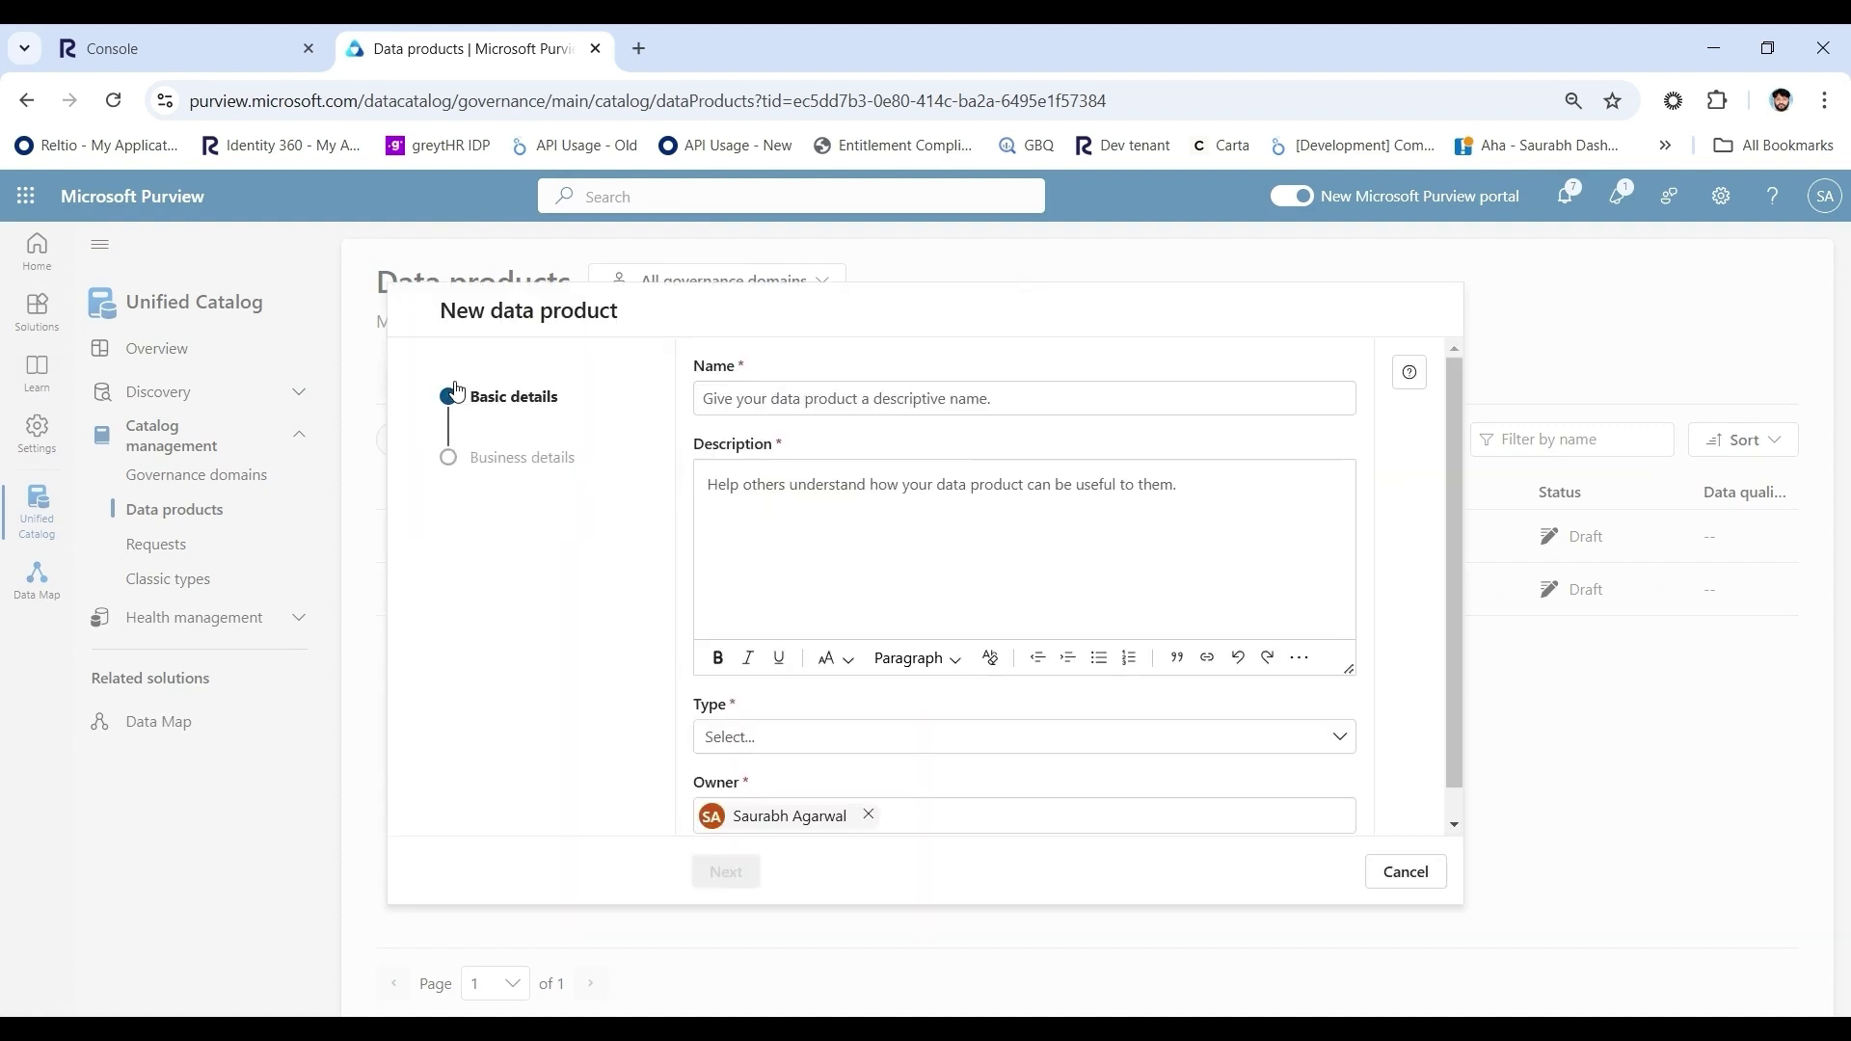
left_click(748, 409)
type("Customer Master")
left_click(815, 513)
type("Customer Master")
left_click(798, 742)
left_click(829, 626)
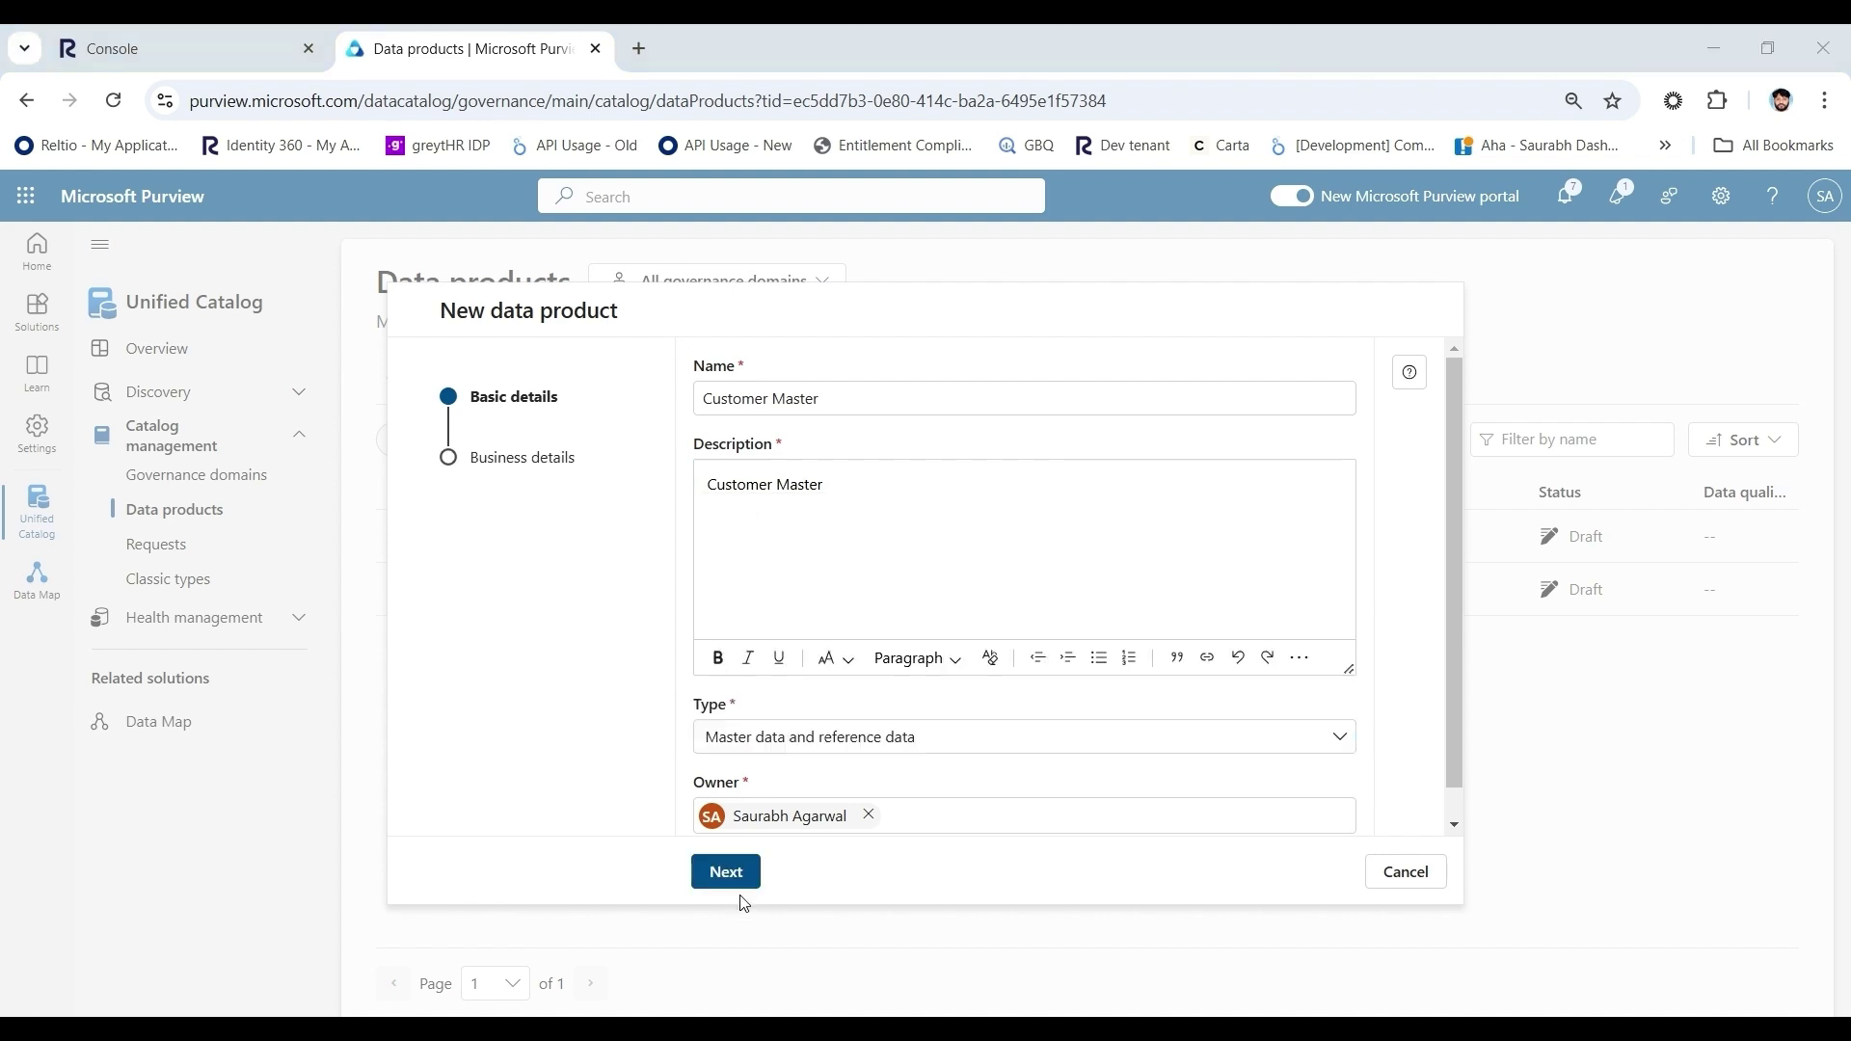
left_click(726, 871)
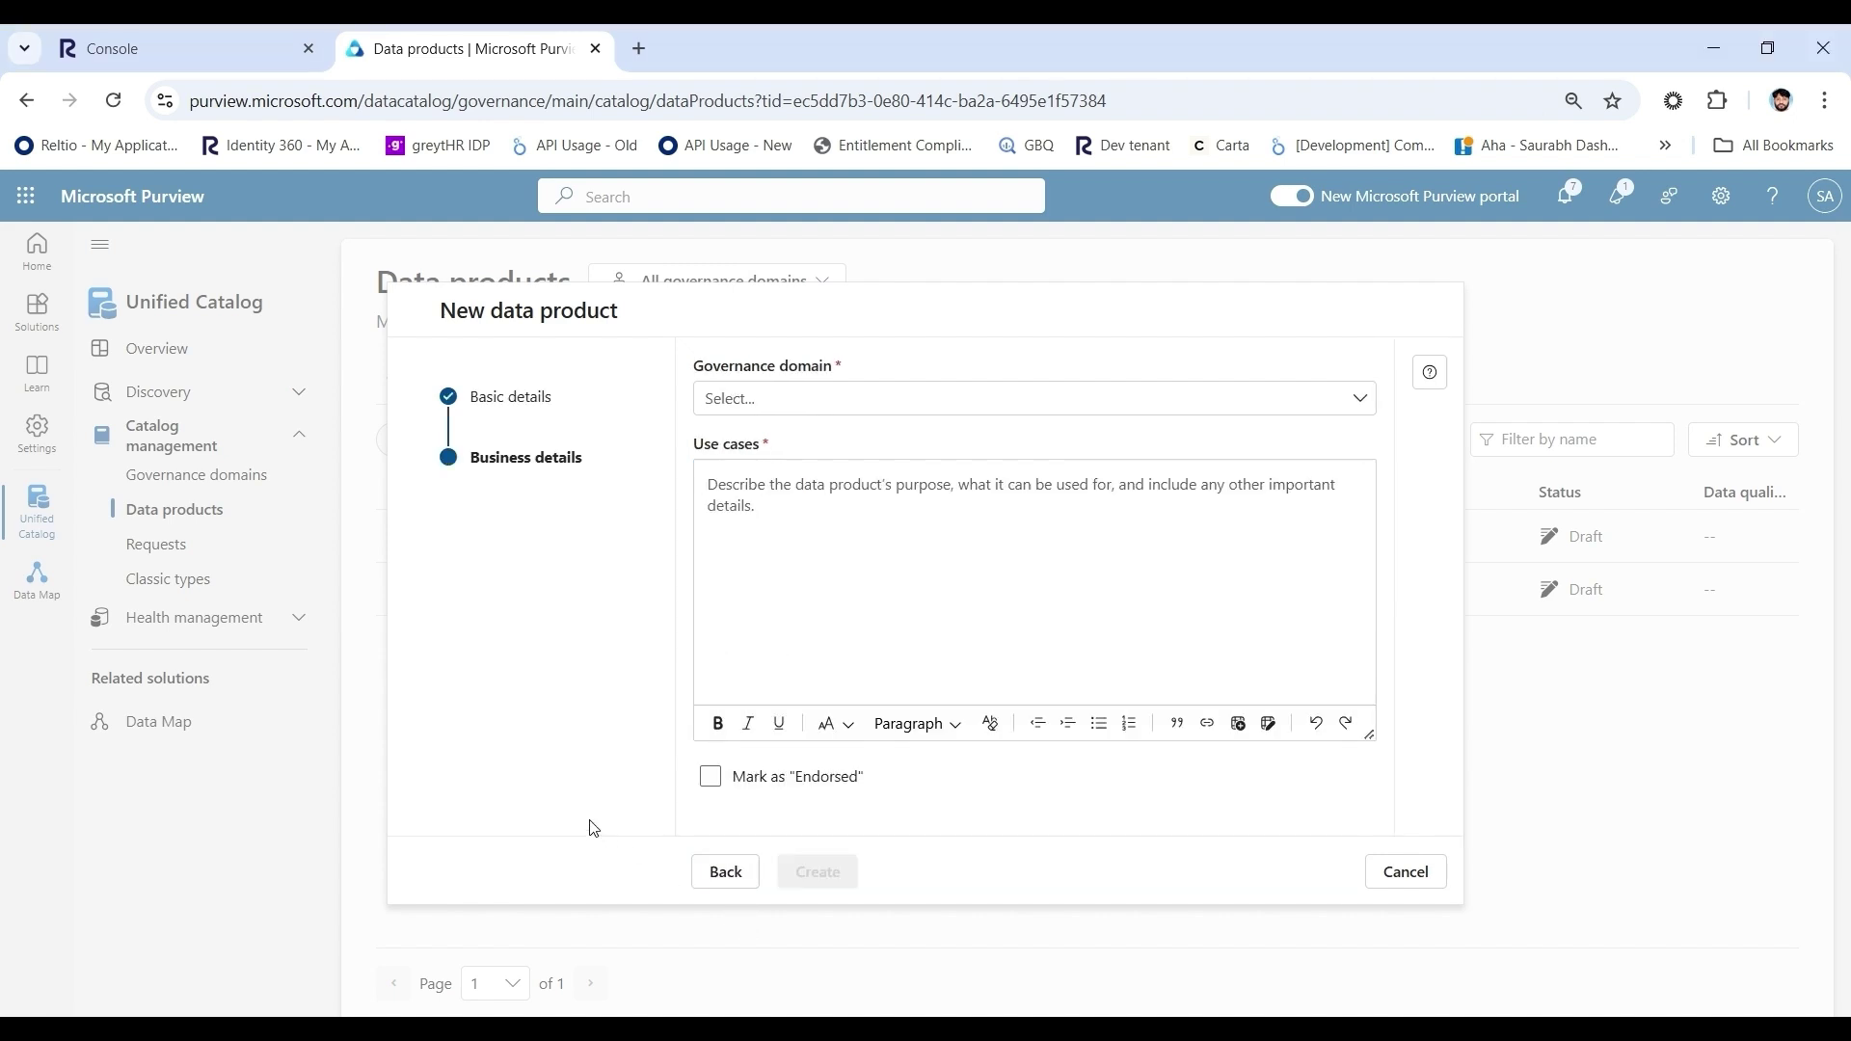
- Assign the Reltio governance domain and 'Customer Master' use case, then create the product
left_click(757, 401)
left_click(750, 440)
left_click(761, 538)
type("Customer Master")
left_click(833, 873)
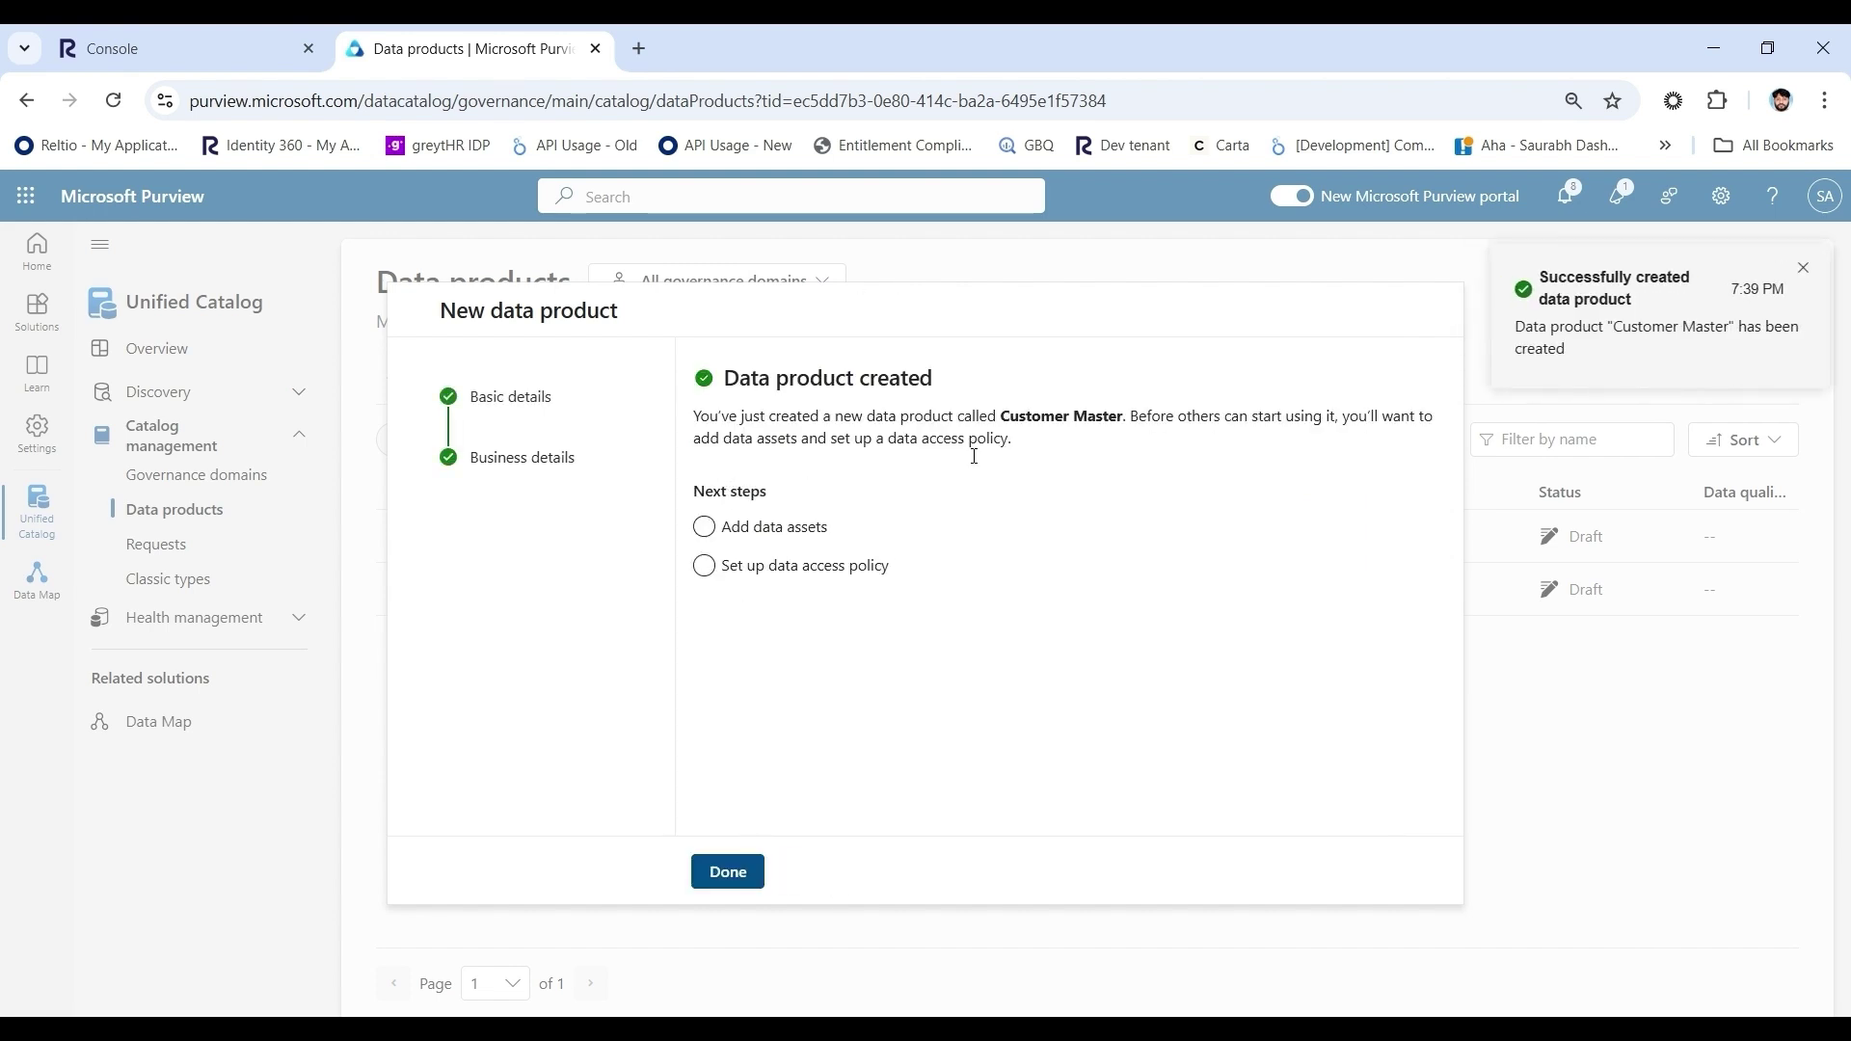
left_click(750, 542)
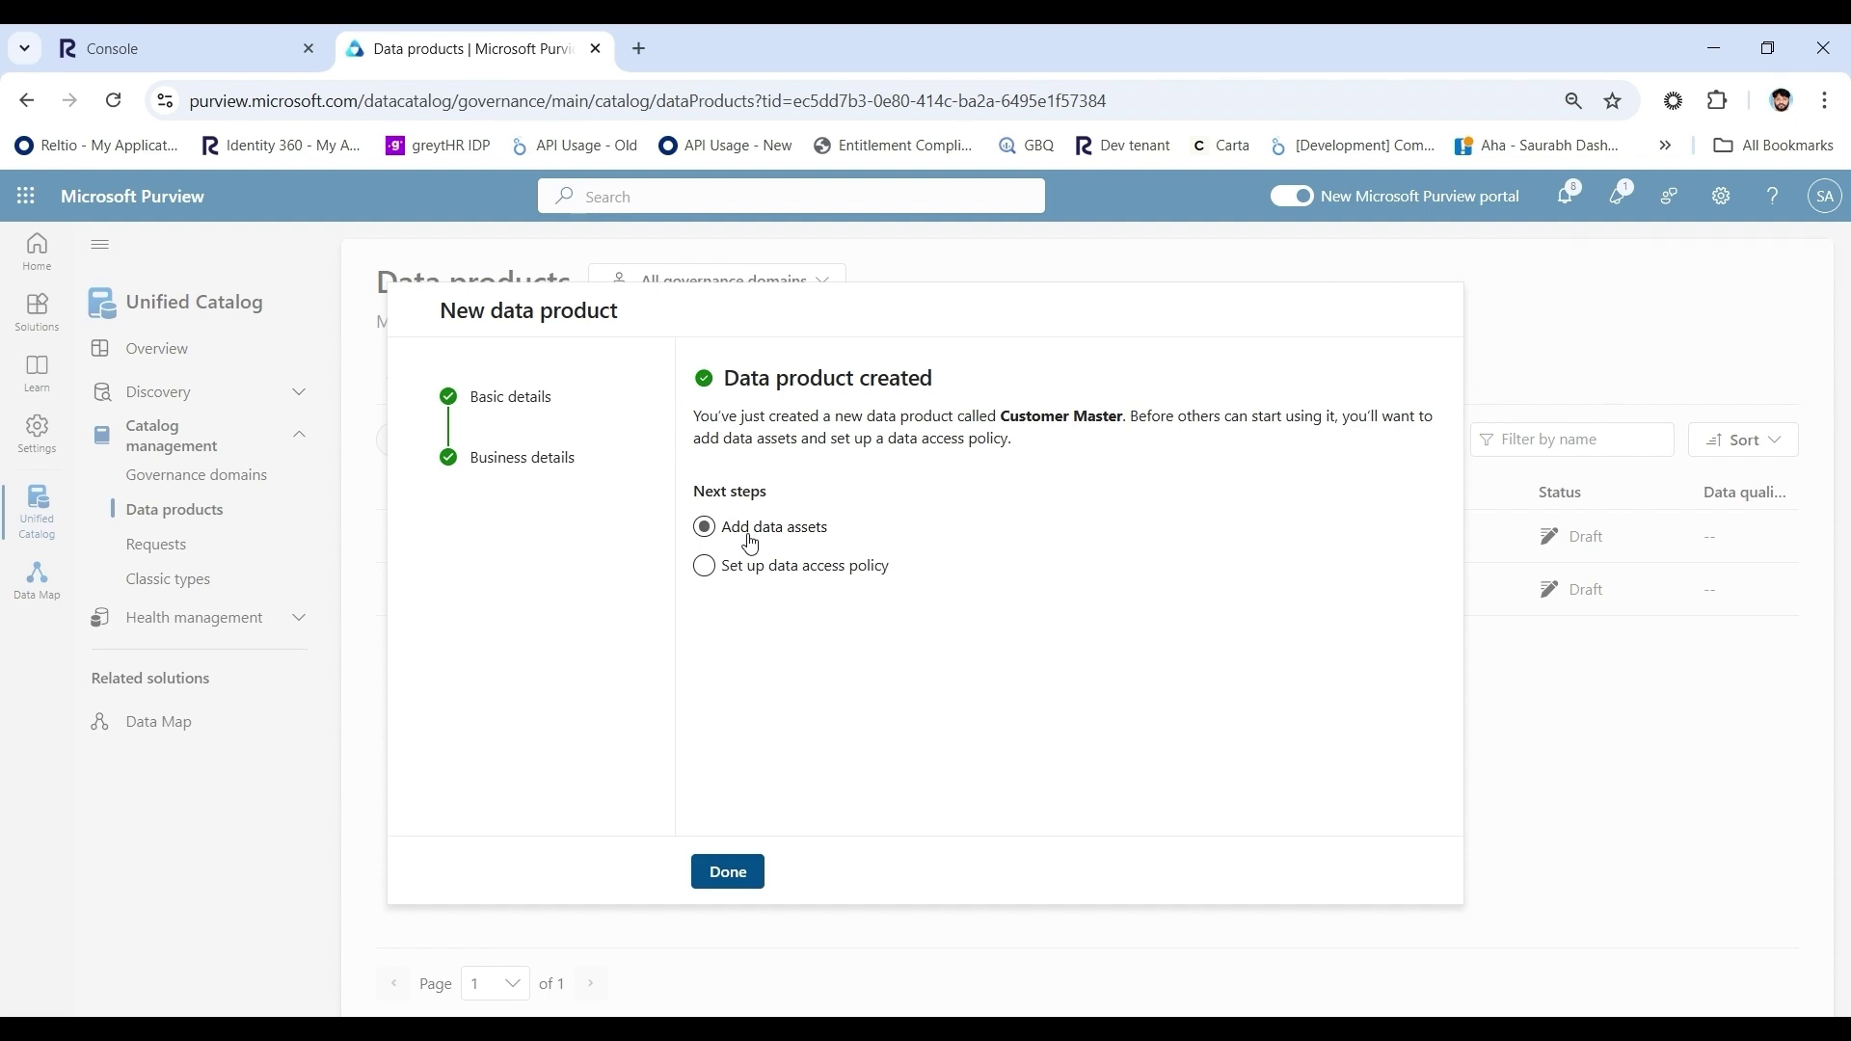
left_click(727, 871)
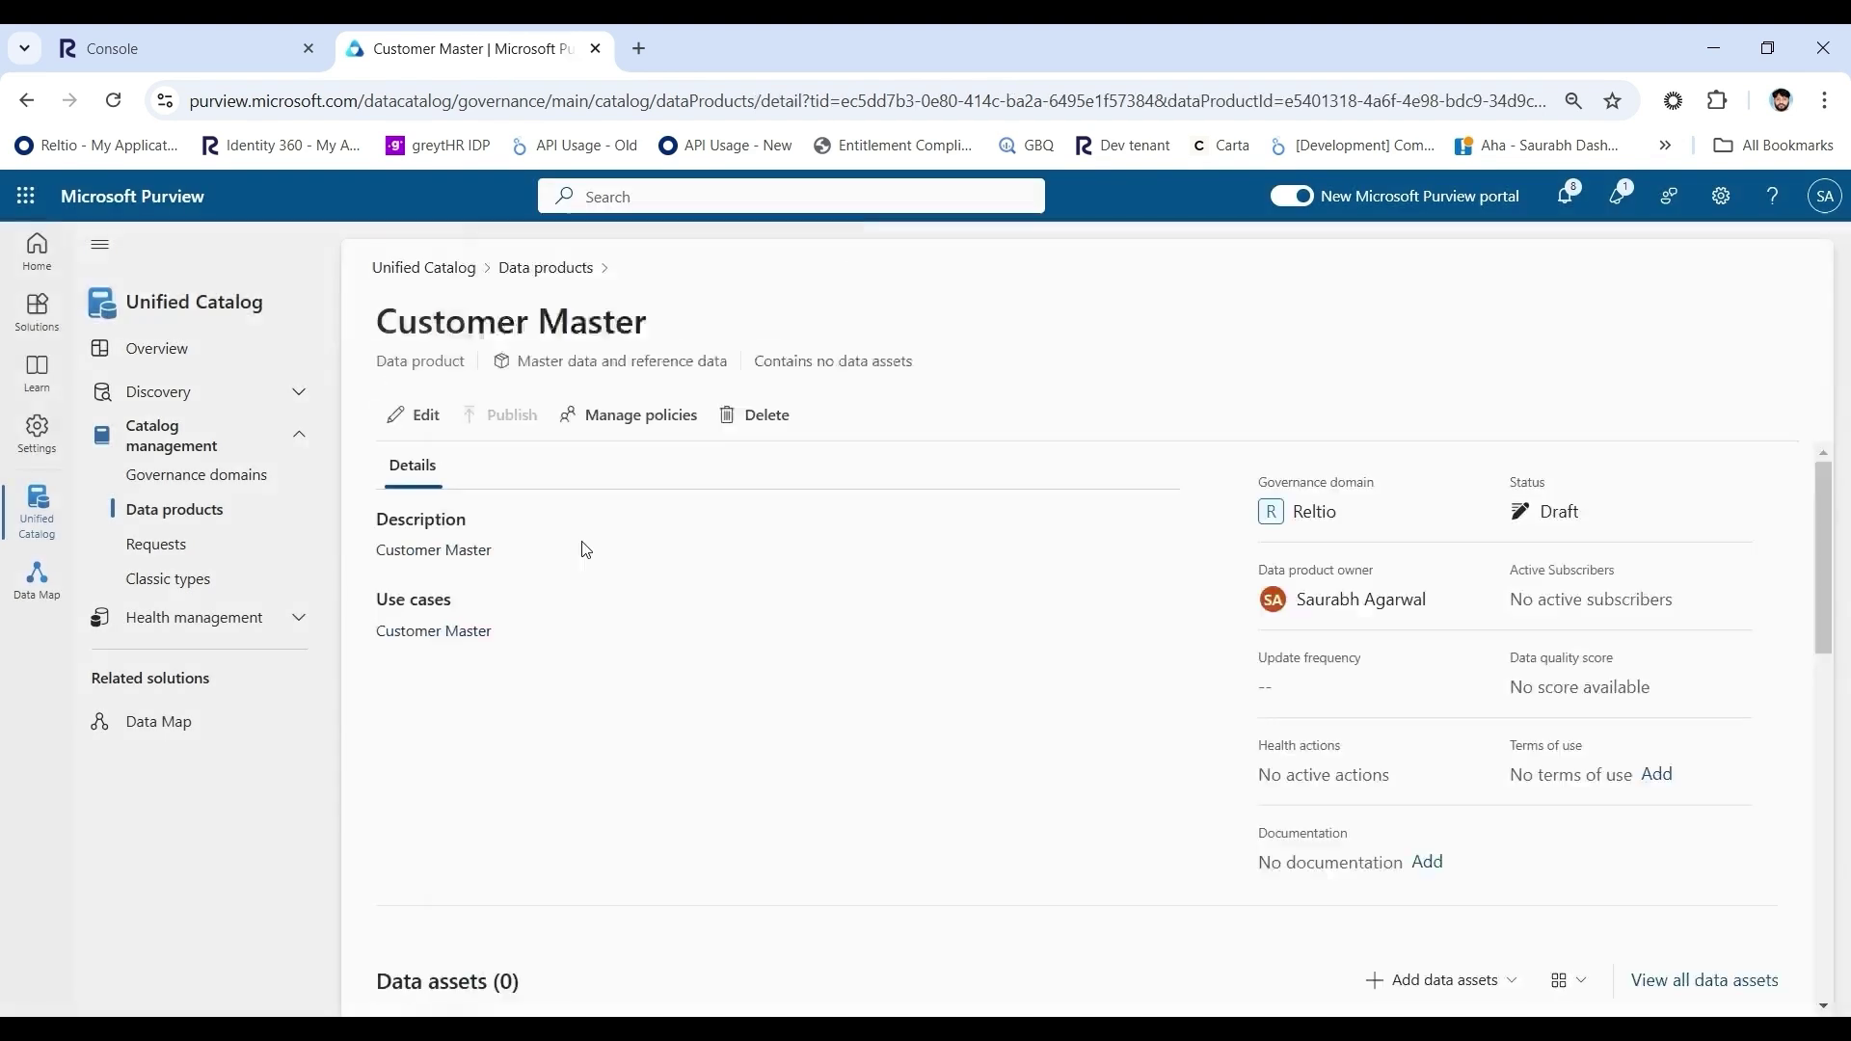
- Search and select the 'Name' attribute and first Individual entity, then add both assets
left_click(639, 309)
type("Name")
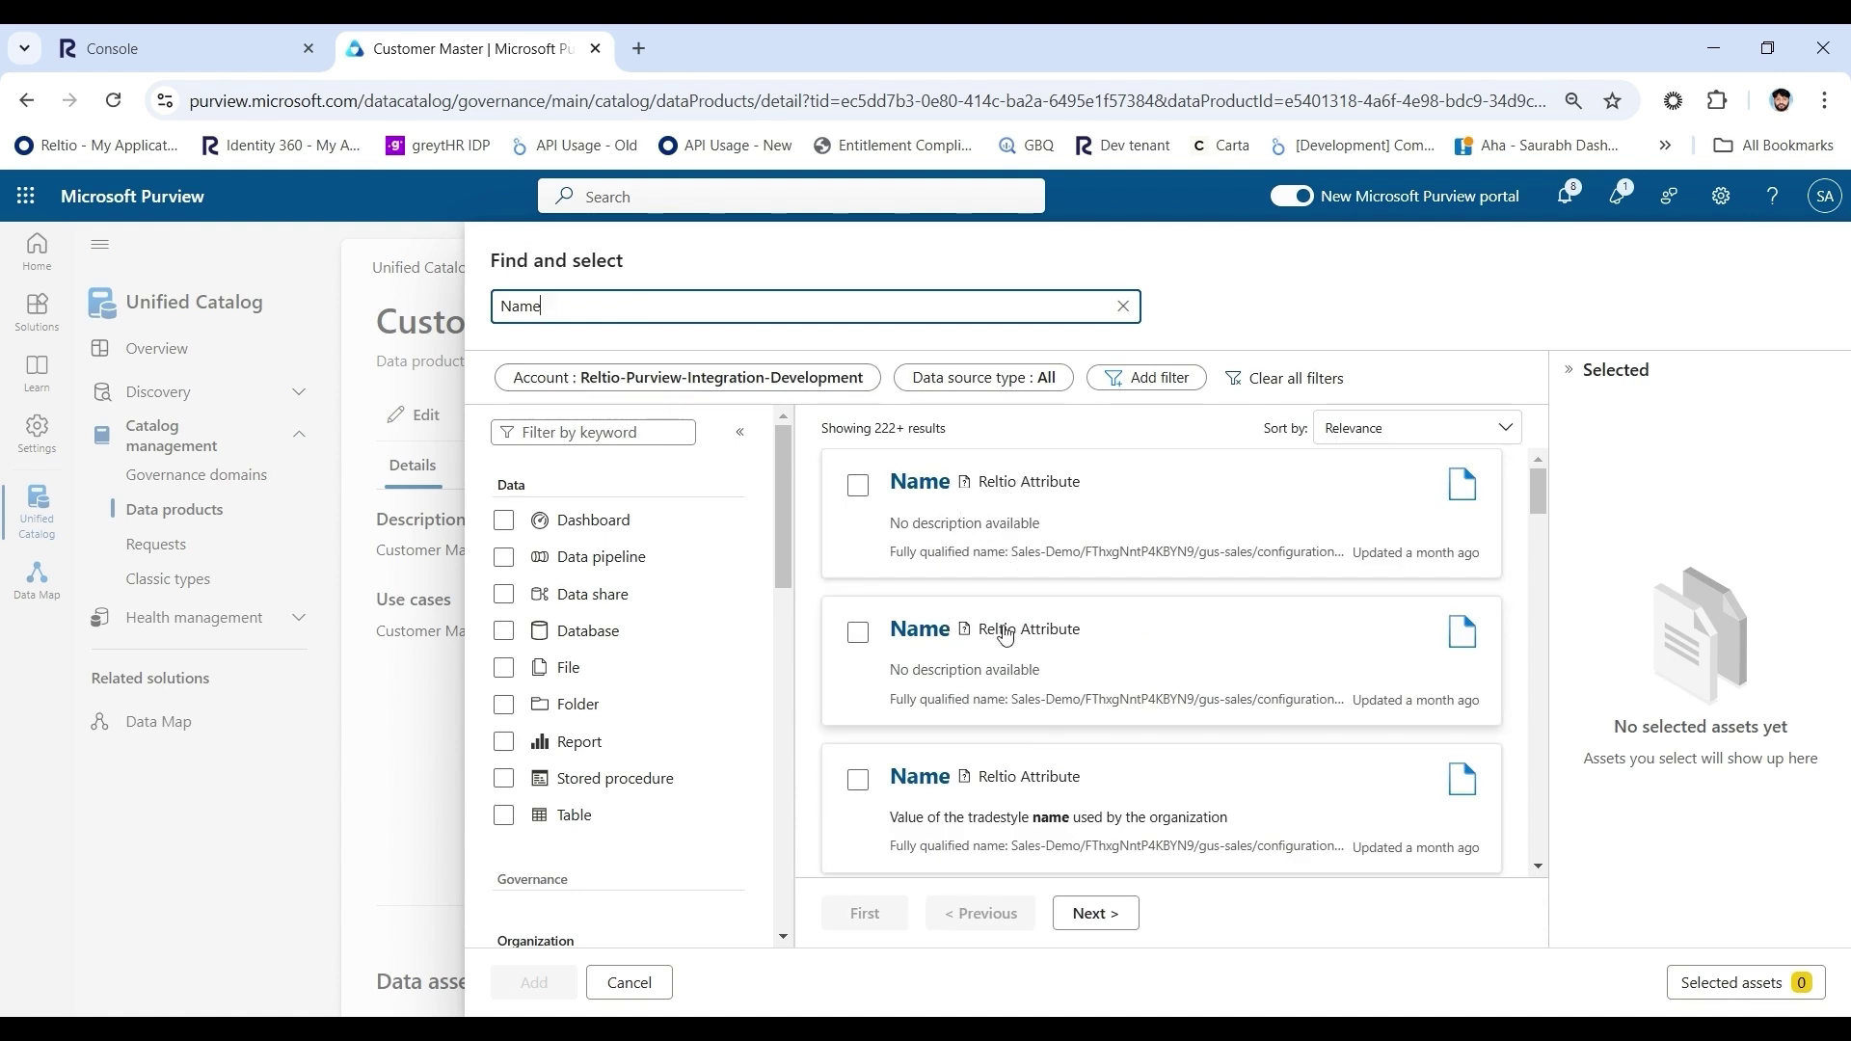
left_click(858, 485)
double_click(660, 310)
type("individual")
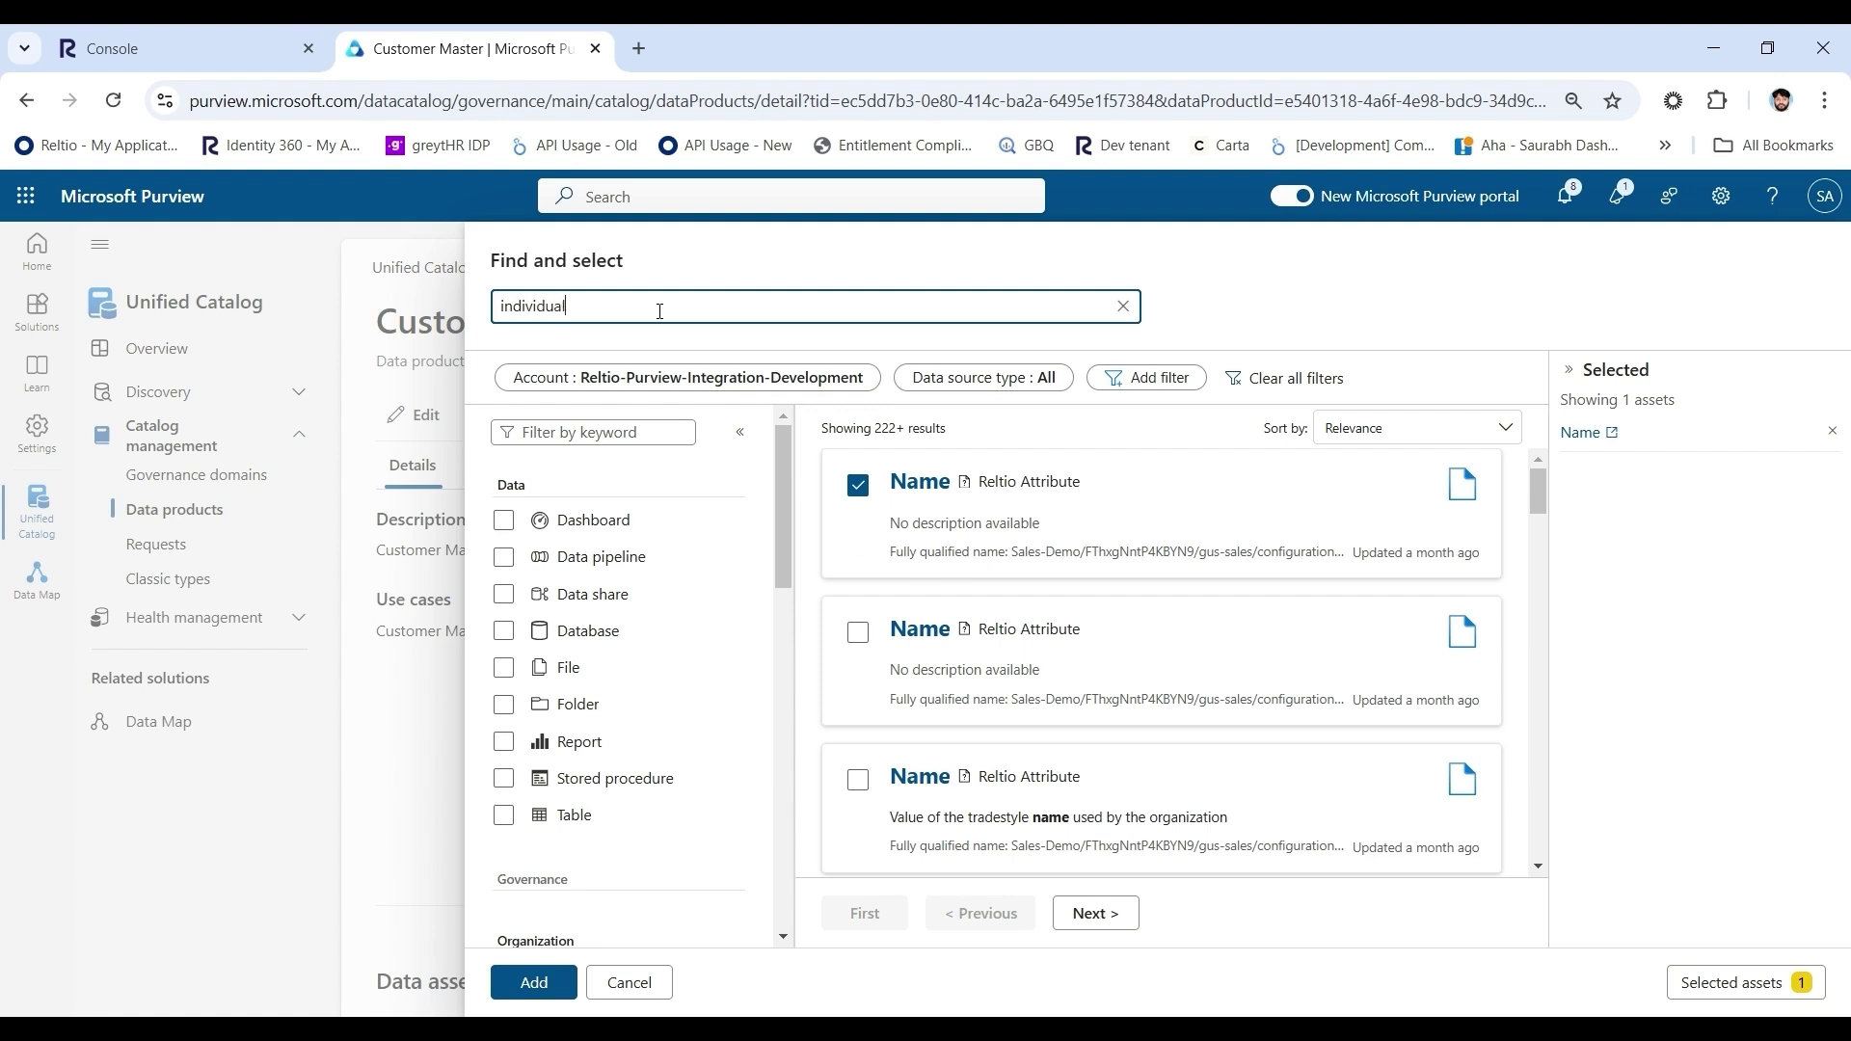
key("Return")
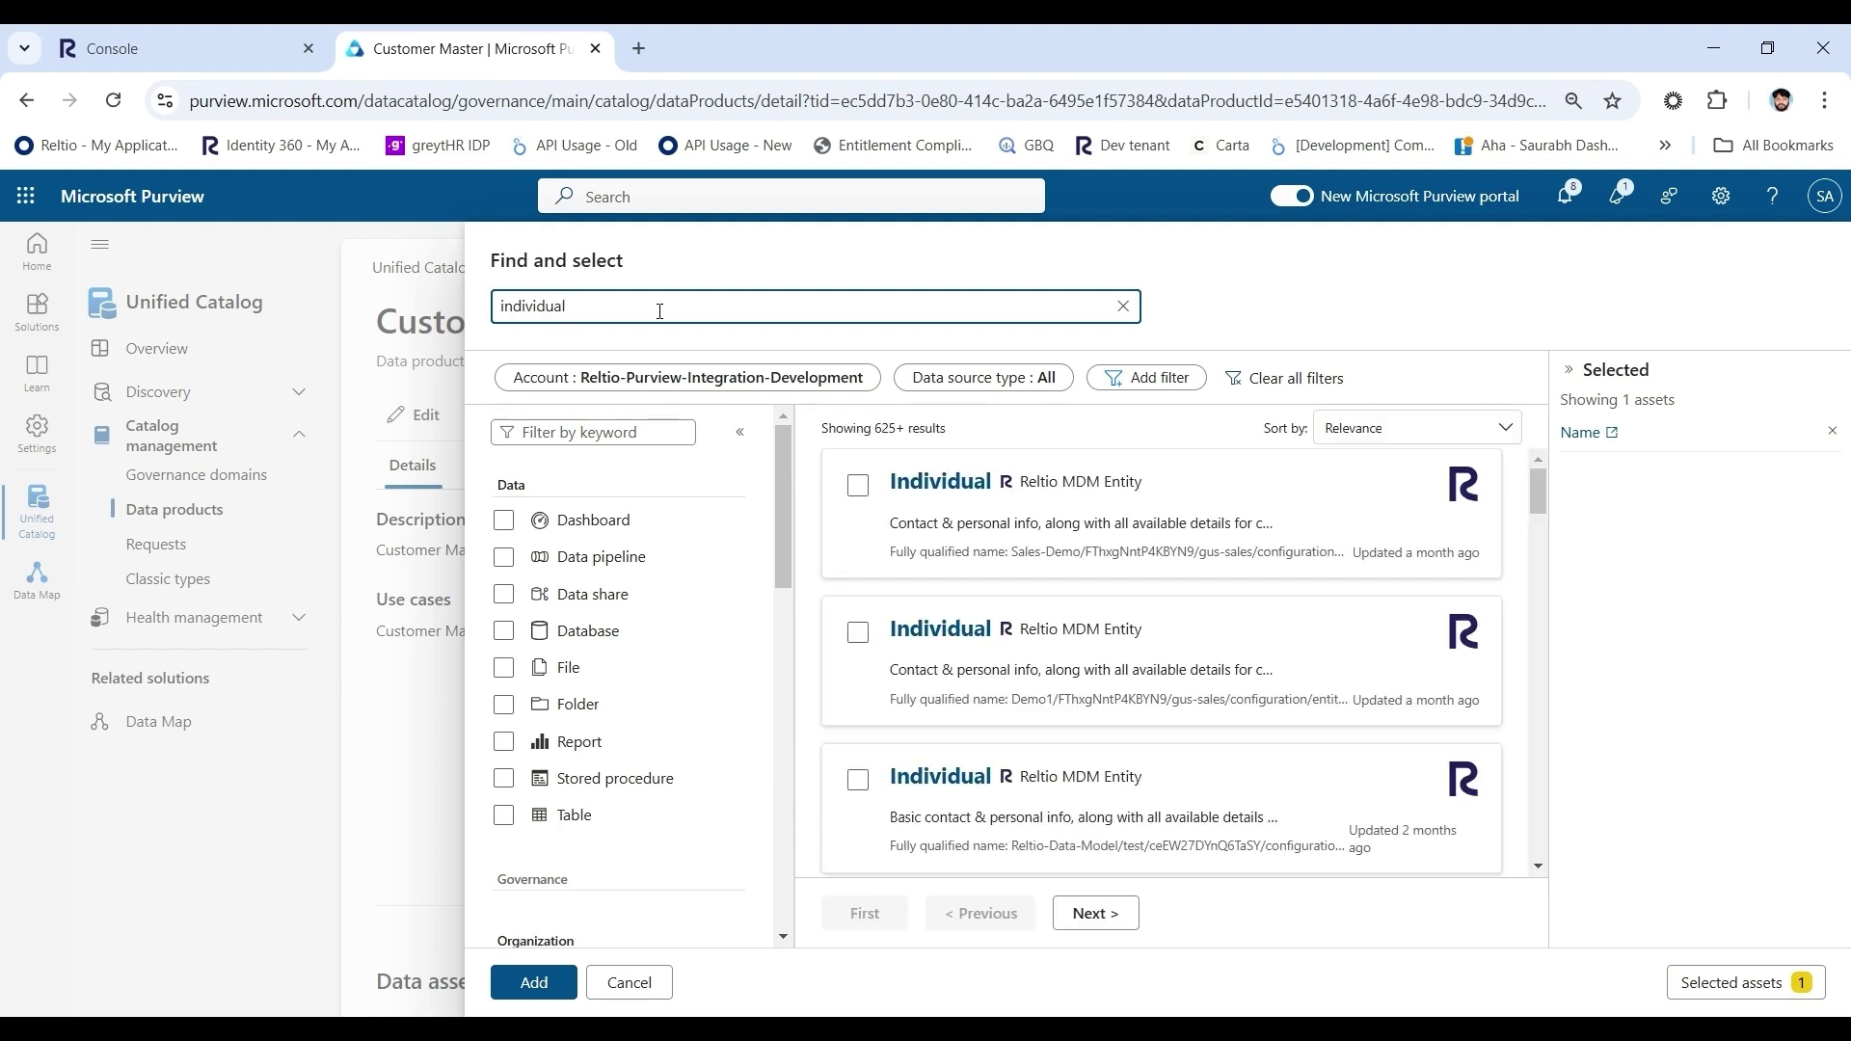
left_click(857, 485)
left_click(530, 982)
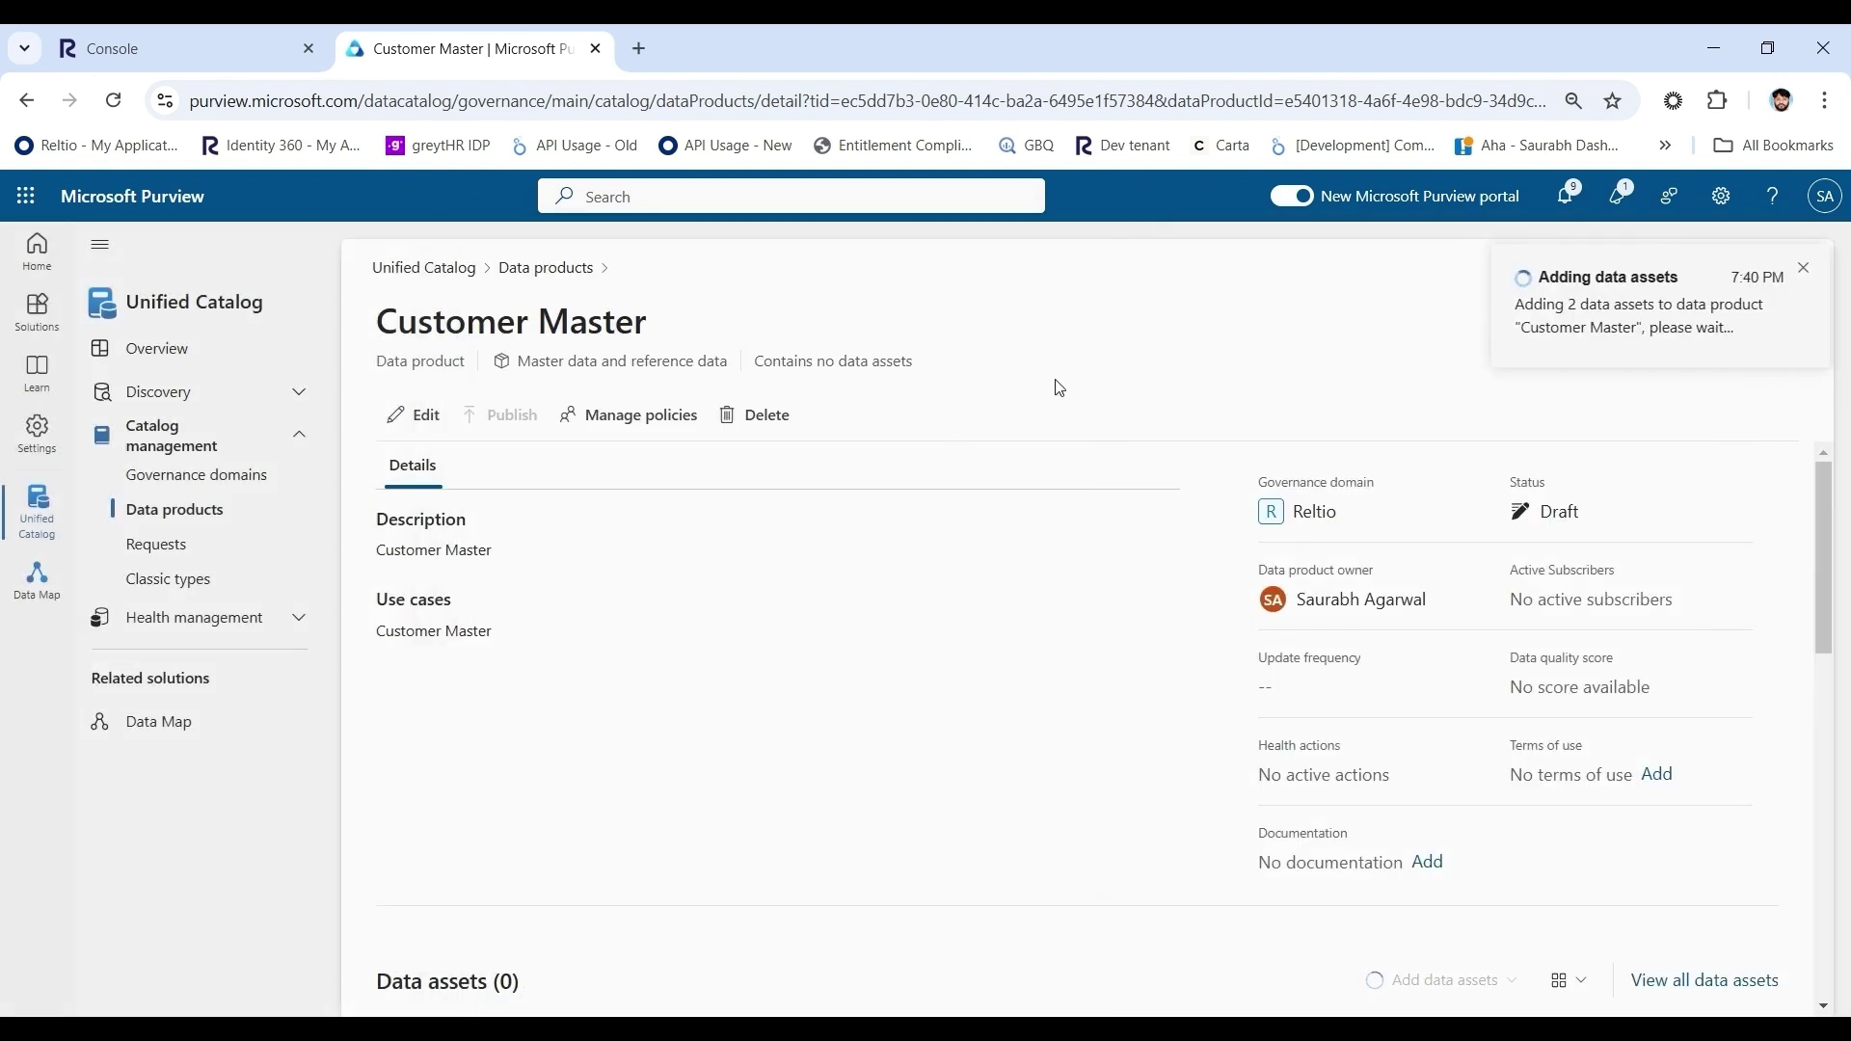